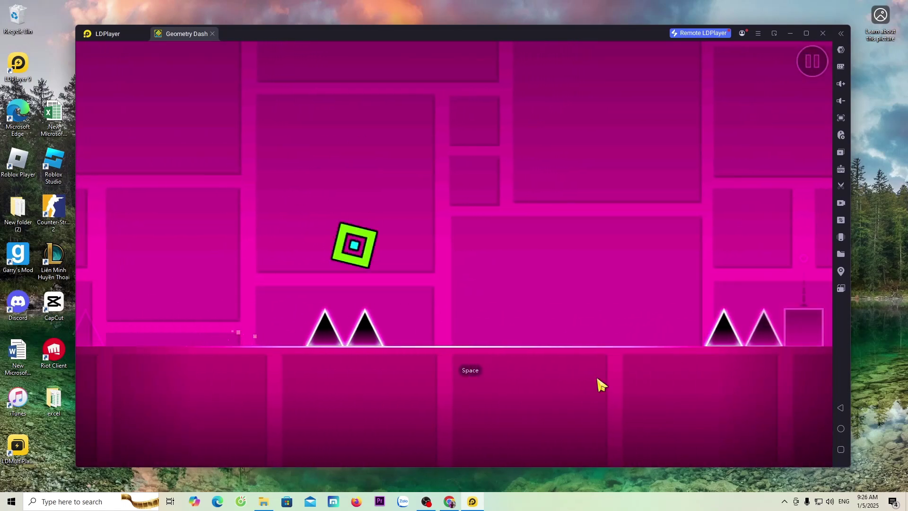
Play repeated attempts of the Geometry Dash level, jumping the cube over the spikes and onto the pillars.
{"action": "key", "text": "space"}
{"action": "key", "text": "space"}
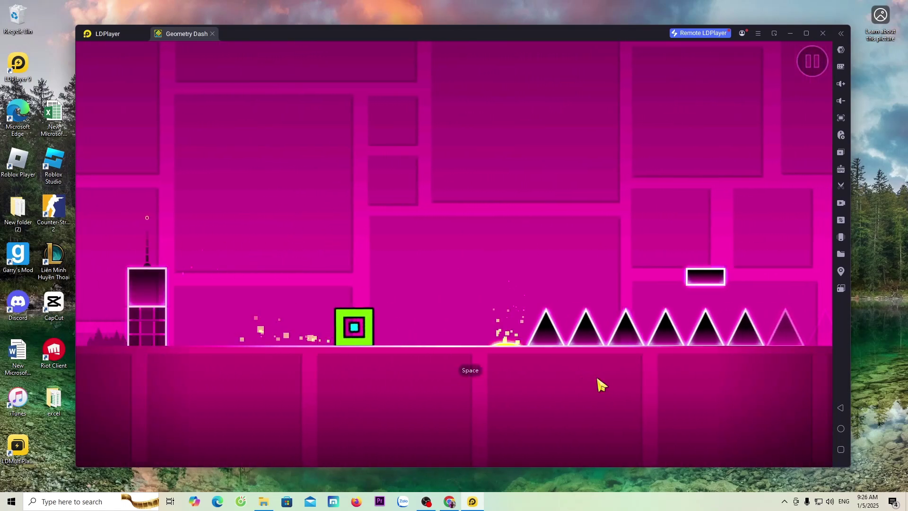
{"action": "key", "text": "space"}
{"action": "key", "text": "space"}
{"action": "key", "text": "space"}
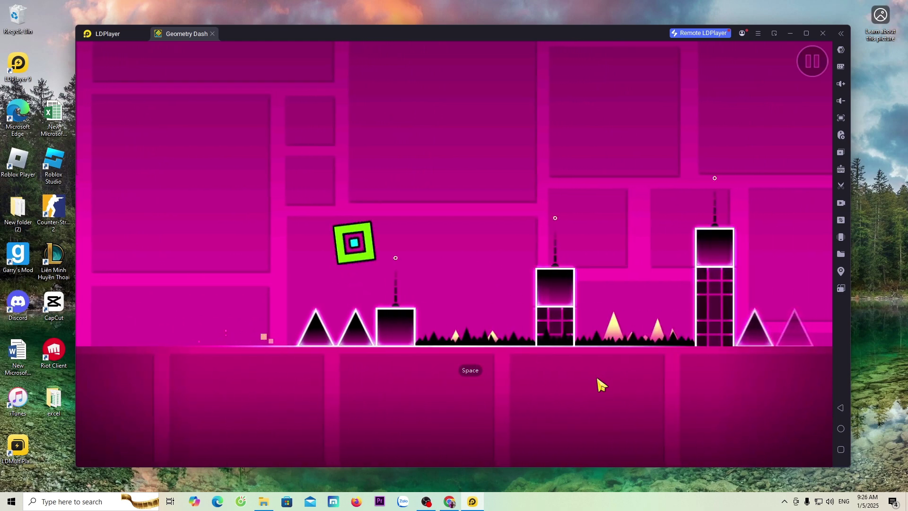
{"action": "key", "text": "space"}
{"action": "key", "text": "space"}
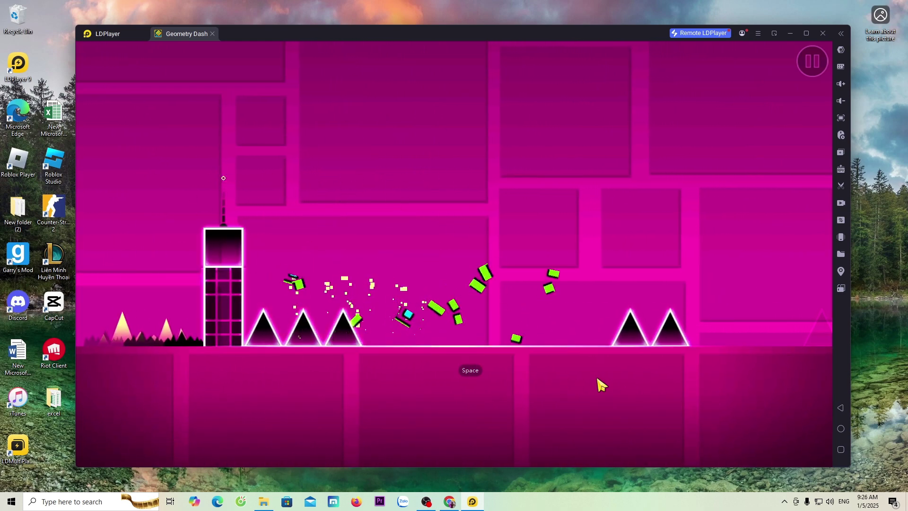
{"action": "key", "text": "space"}
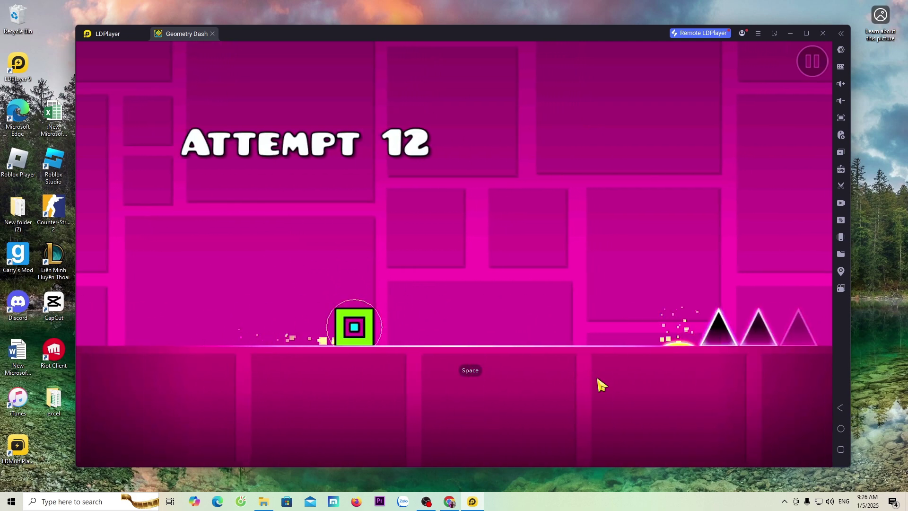
{"action": "key", "text": "space"}
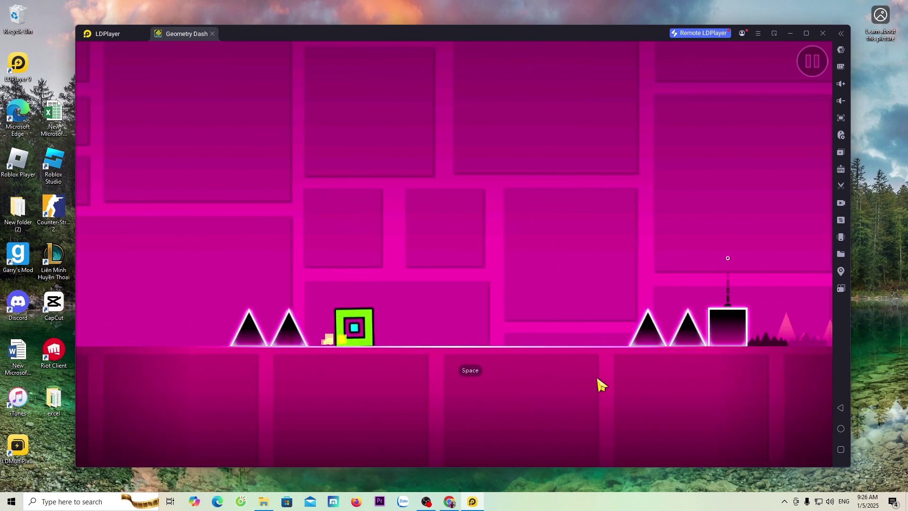
{"action": "key", "text": "space"}
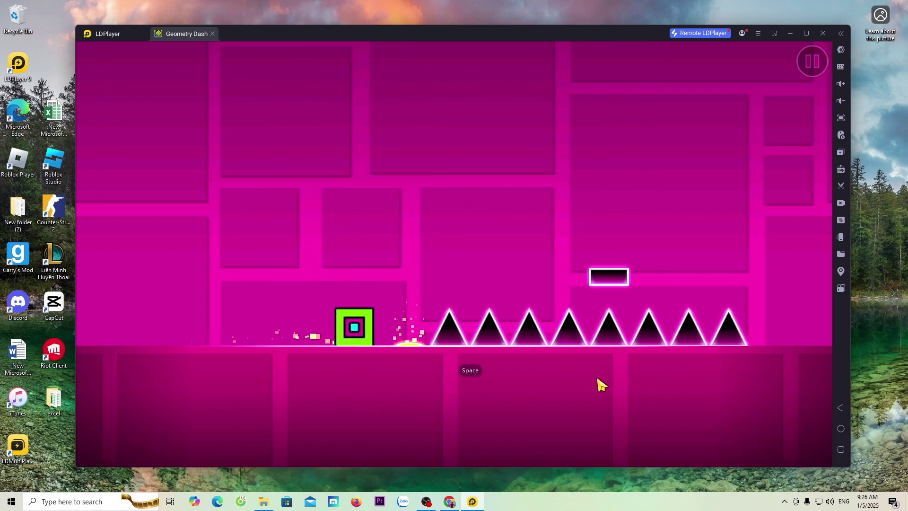
{"action": "key", "text": "space"}
{"action": "key", "text": "space"}
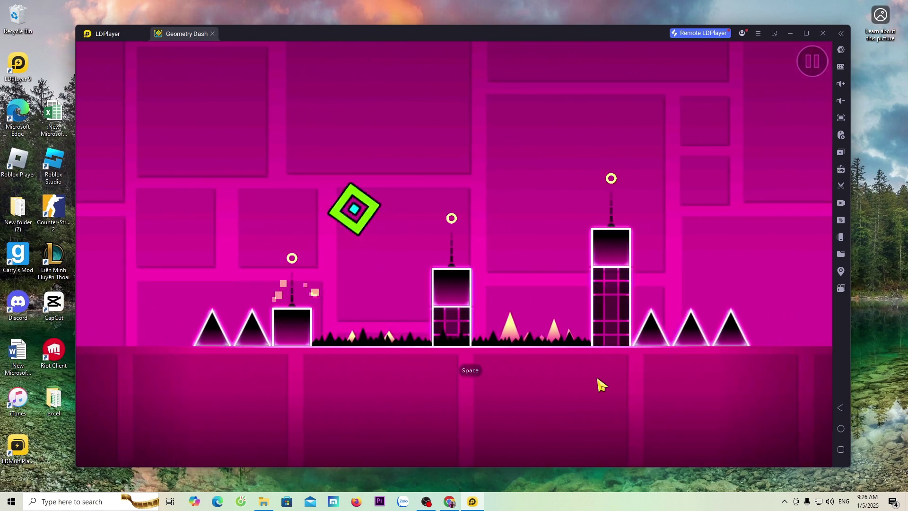
{"action": "key", "text": "space"}
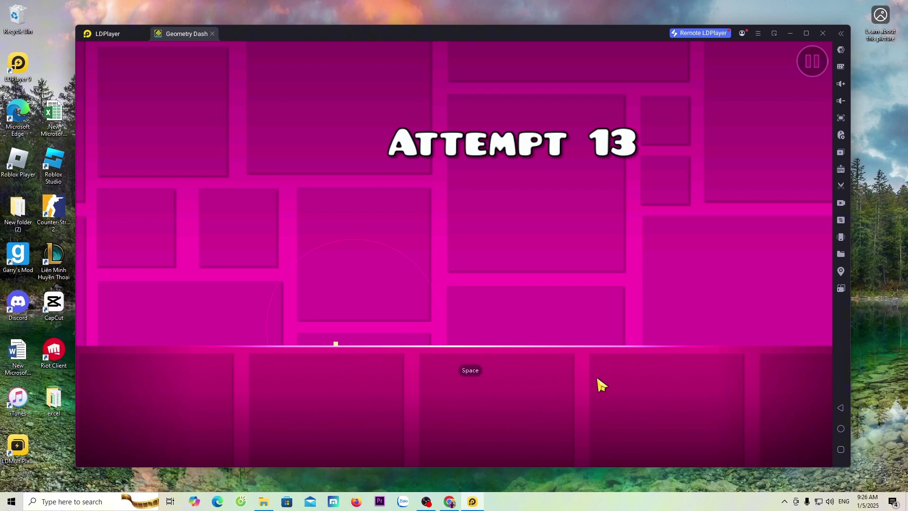
{"action": "key", "text": "space"}
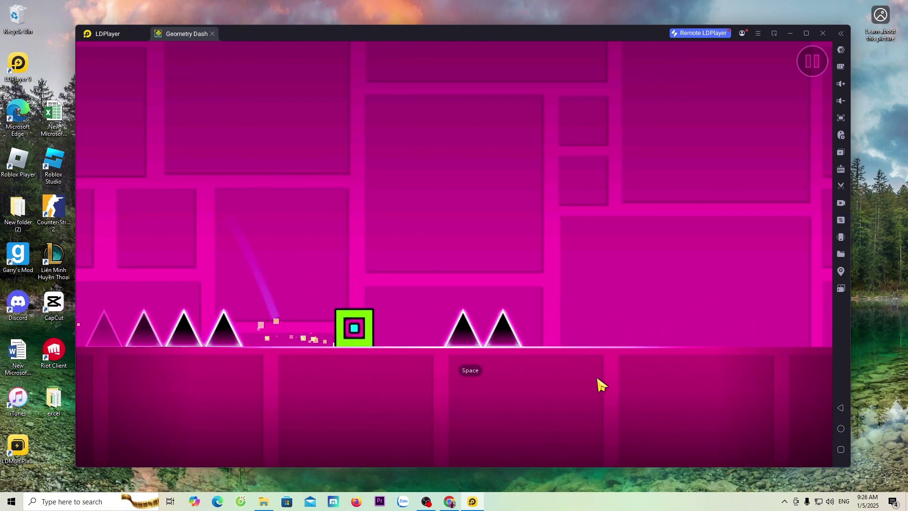
{"action": "key", "text": "space"}
{"action": "key", "text": "space"}
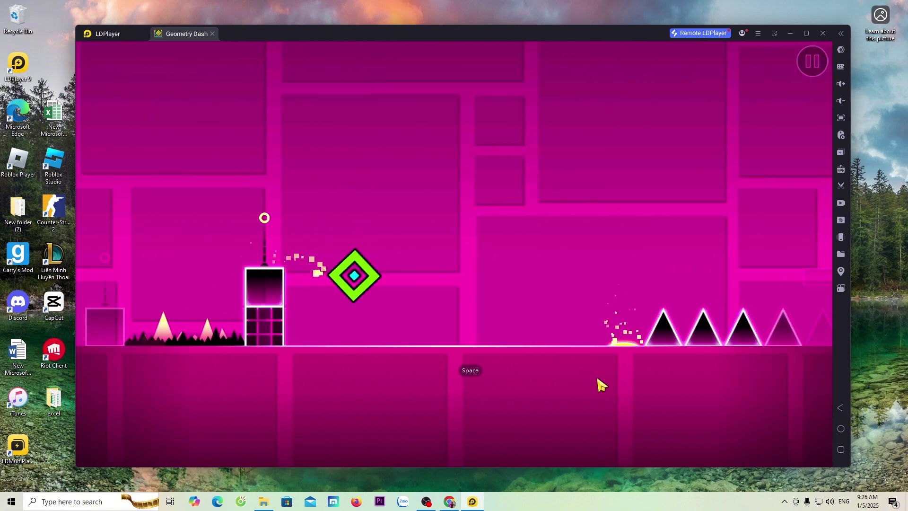
{"action": "key", "text": "space"}
{"action": "key", "text": "space"}
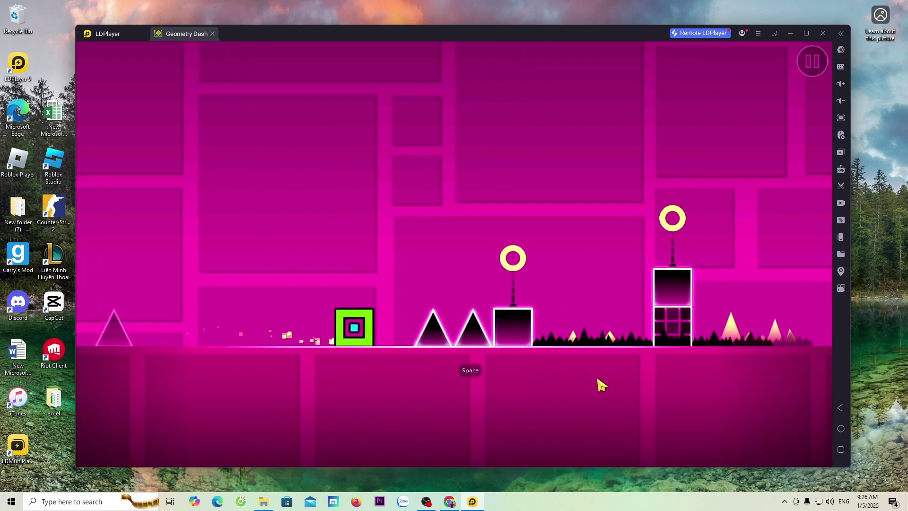
{"action": "key", "text": "space"}
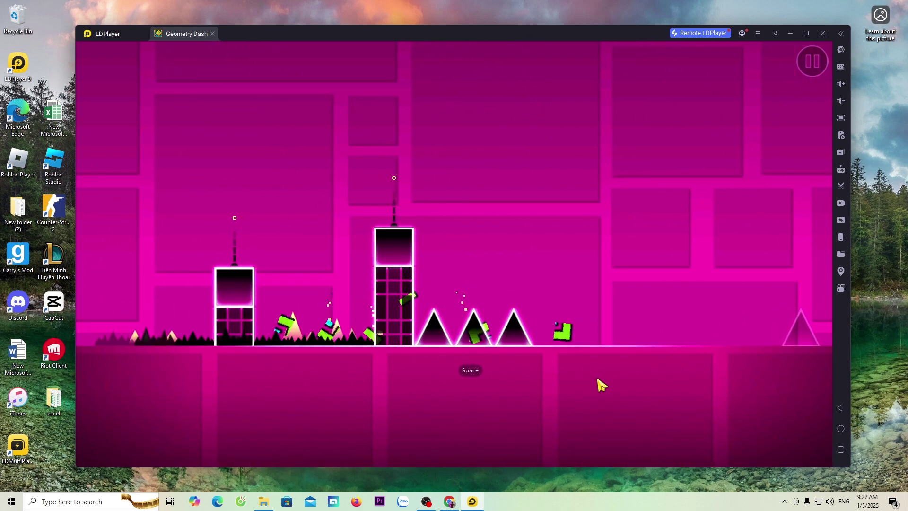
{"action": "key", "text": "space"}
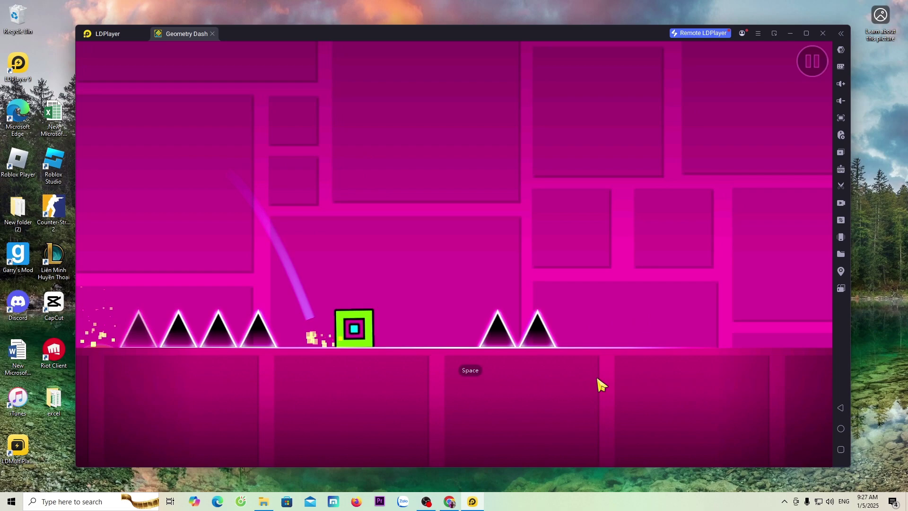
{"action": "key", "text": "space"}
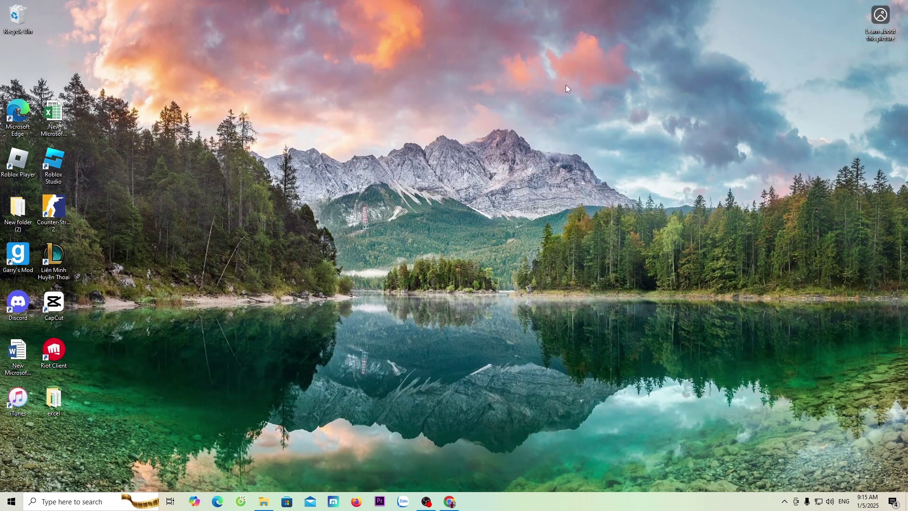
Switch to Chrome, download LDPlayer 9 from en.ldplayer.net and install it to C:\LDPlayer\LDPlayer9\.
{"action": "left_click", "coordinate": [450, 502]}
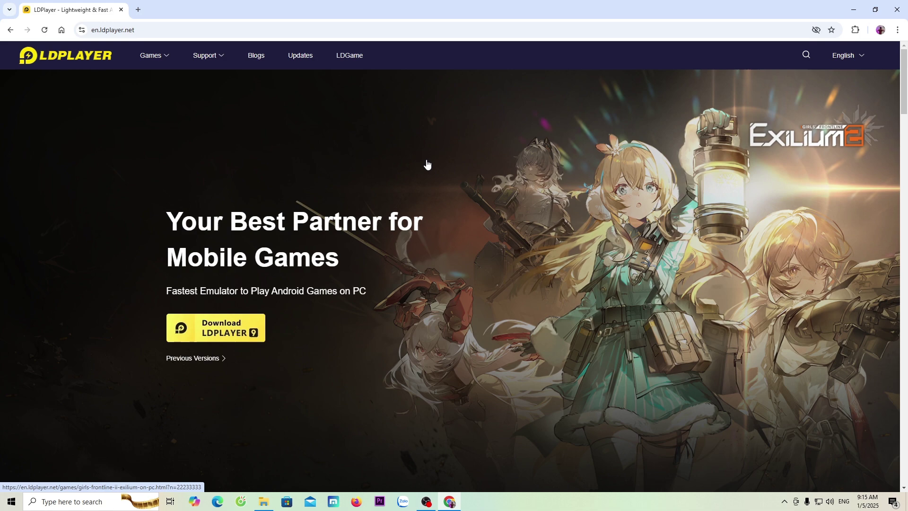
{"action": "left_click", "coordinate": [235, 331]}
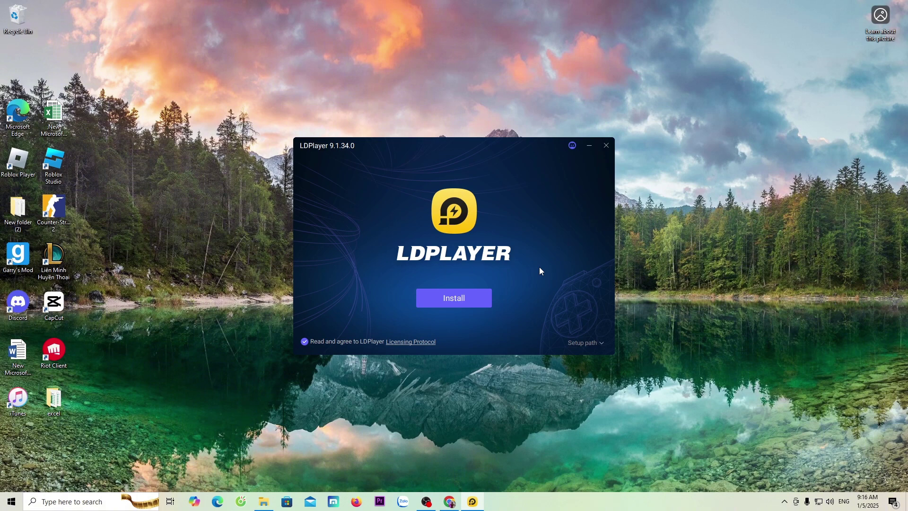
{"action": "left_click", "coordinate": [594, 344]}
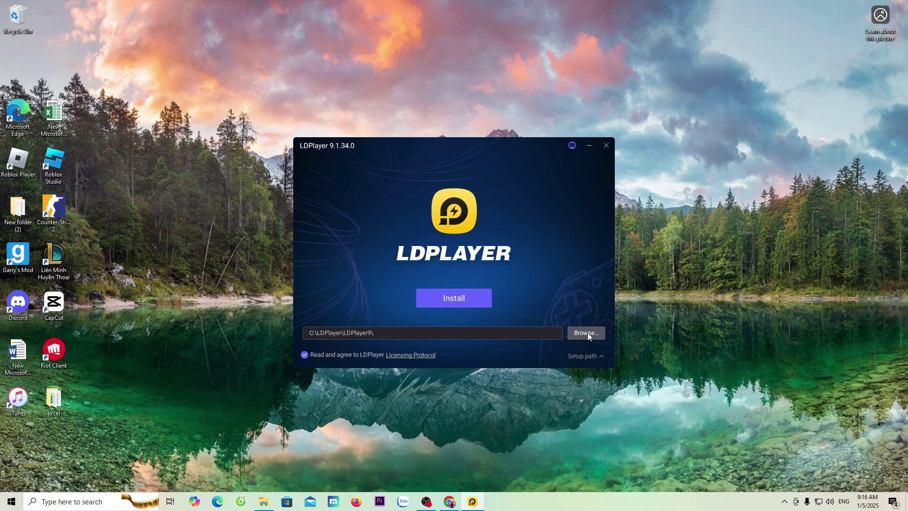
{"action": "left_click", "coordinate": [586, 333]}
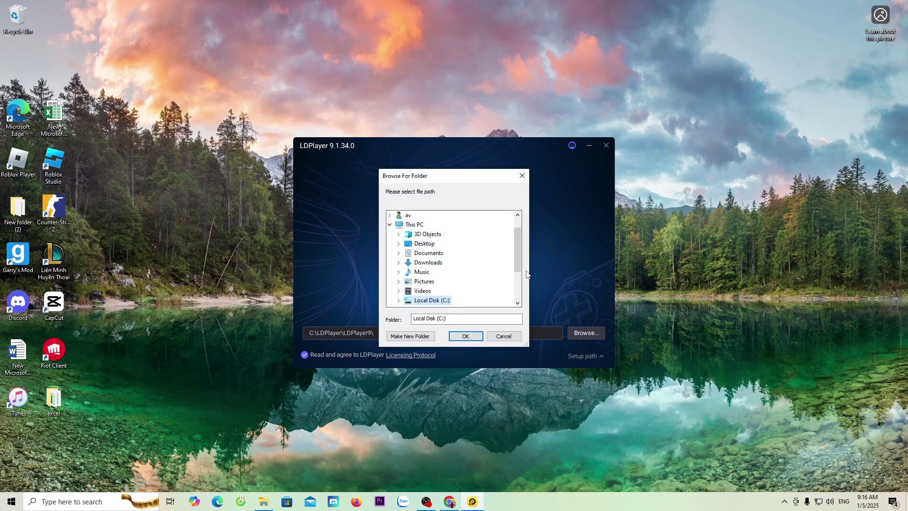
{"action": "left_click_drag", "start_coordinate": [518, 256], "coordinate": [518, 281]}
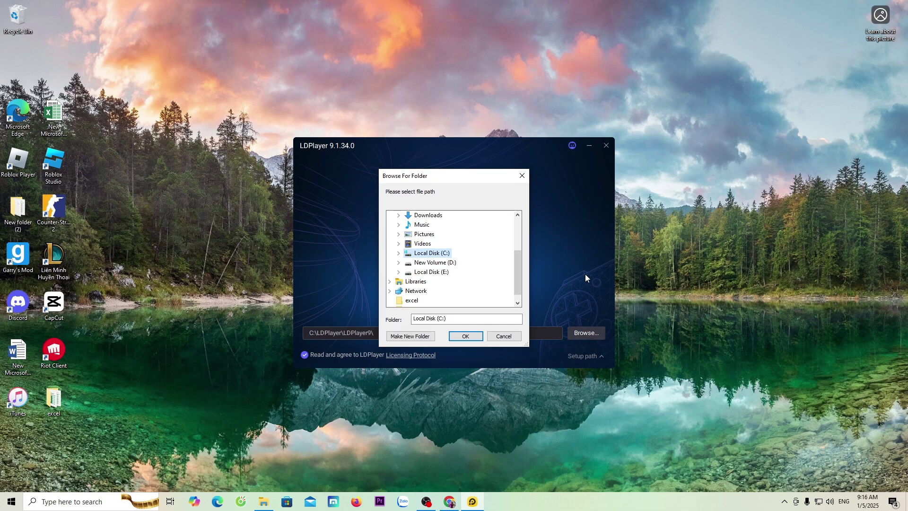
{"action": "left_click", "coordinate": [468, 336]}
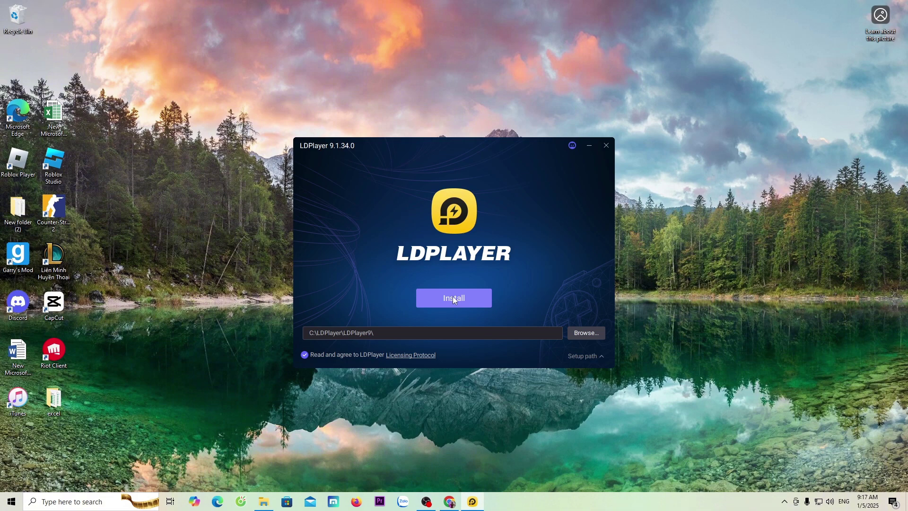
{"action": "left_click", "coordinate": [453, 299]}
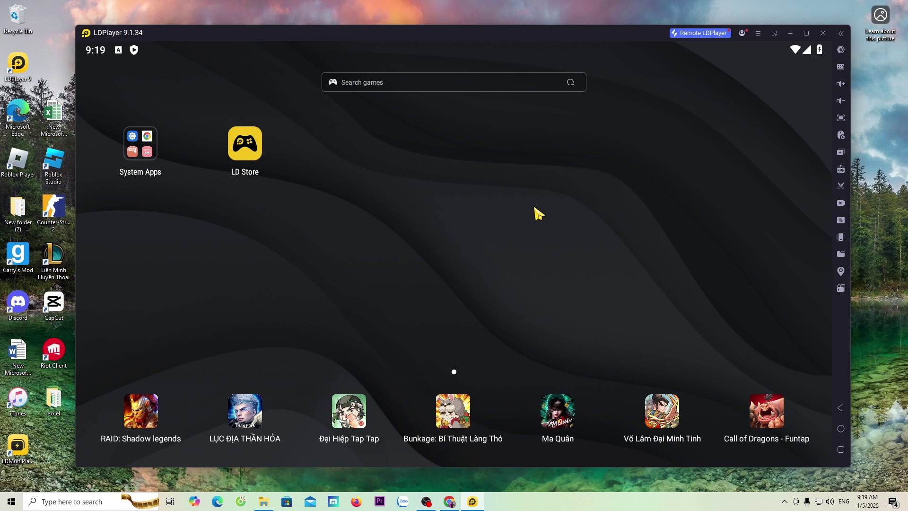
Open the Play Store from the emulator's System Apps and sign in with the Google account's email and password.
{"action": "left_click", "coordinate": [145, 151]}
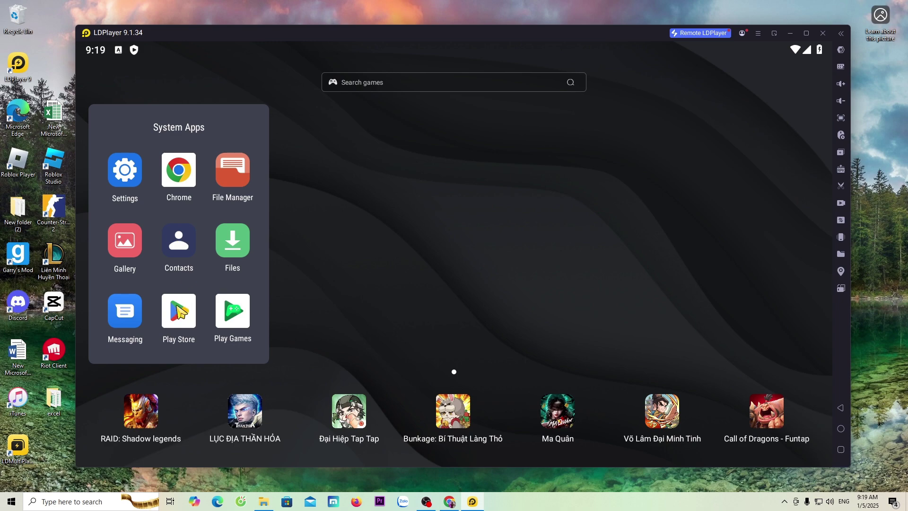
{"action": "left_click", "coordinate": [179, 310]}
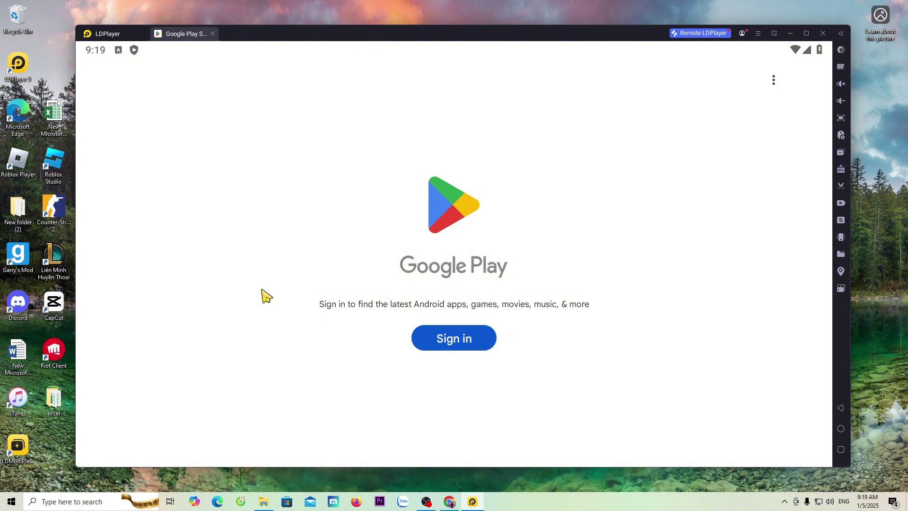
{"action": "left_click", "coordinate": [472, 343]}
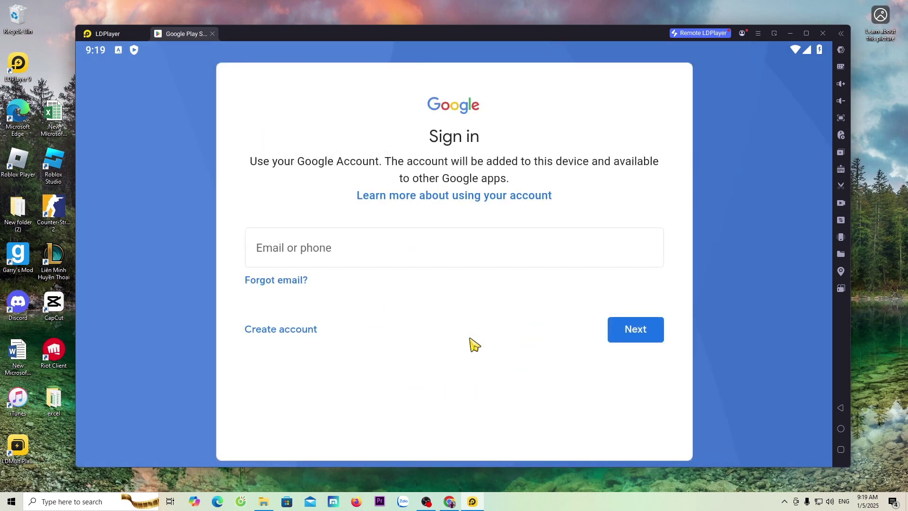
{"action": "key", "text": "ctrl+v"}
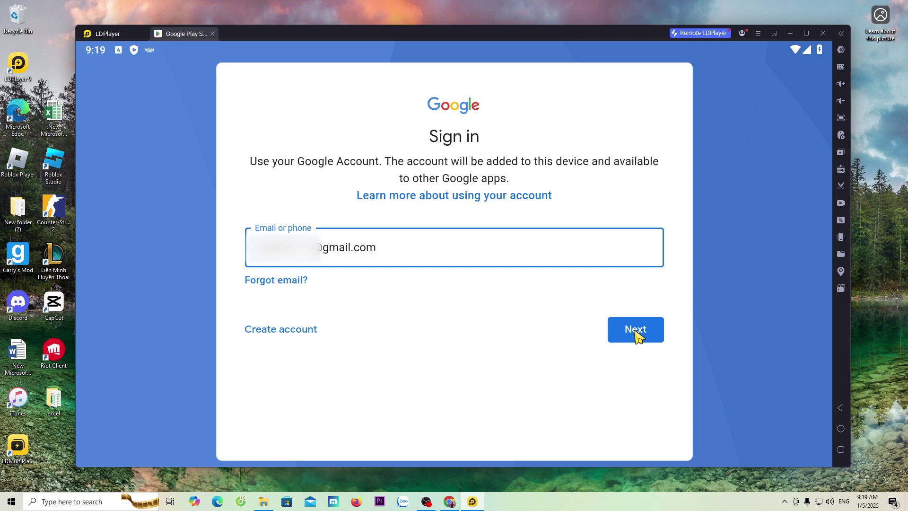
{"action": "left_click", "coordinate": [639, 335]}
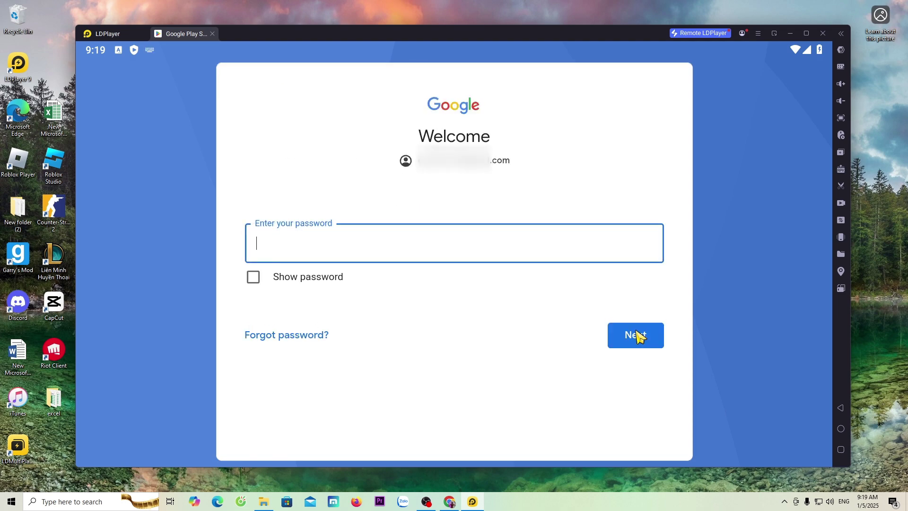
{"action": "key", "text": "ctrl+v"}
{"action": "left_click", "coordinate": [648, 338]}
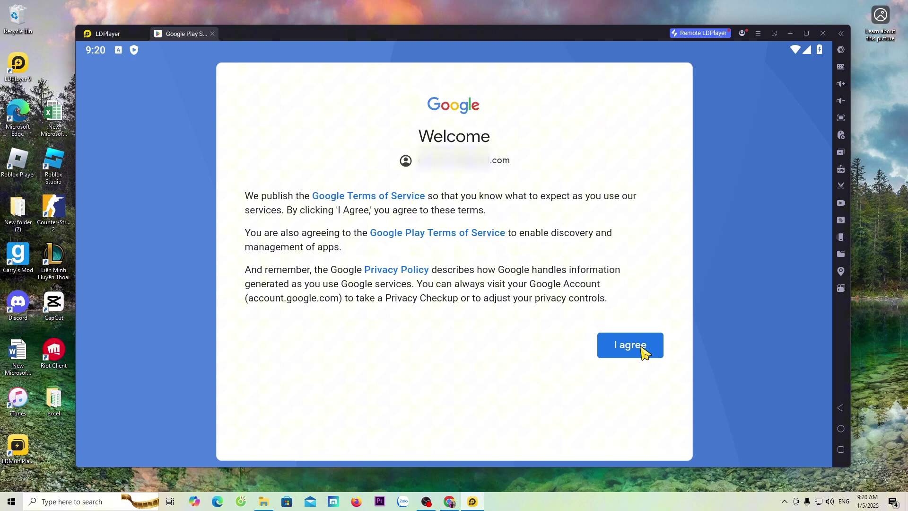
Agree to the Google terms of service and accept the Google services settings with basic device backup enabled.
{"action": "left_click", "coordinate": [644, 353]}
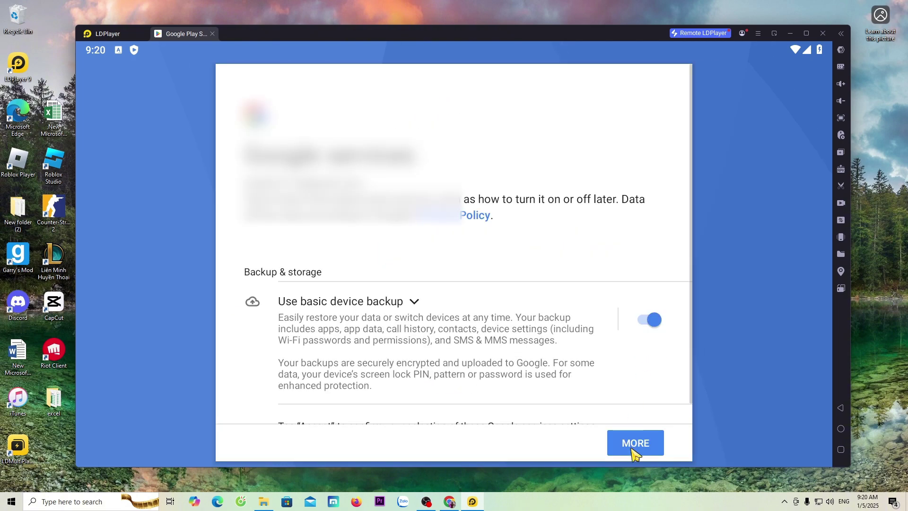
{"action": "left_click", "coordinate": [633, 449]}
{"action": "left_click", "coordinate": [645, 447]}
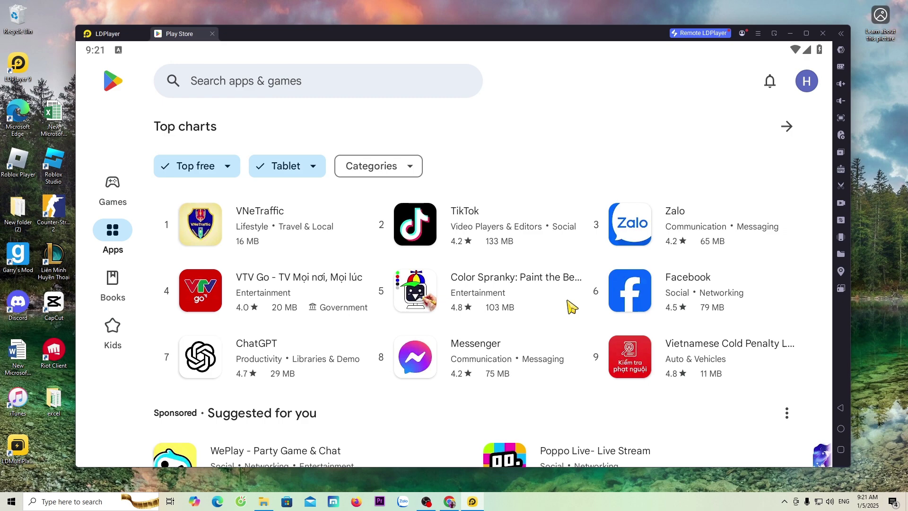
Search the Play Store for "geometry dash" and start the purchase of Geometry Dash by RobTop Games.
{"action": "left_click", "coordinate": [285, 87]}
{"action": "type", "text": "geo"}
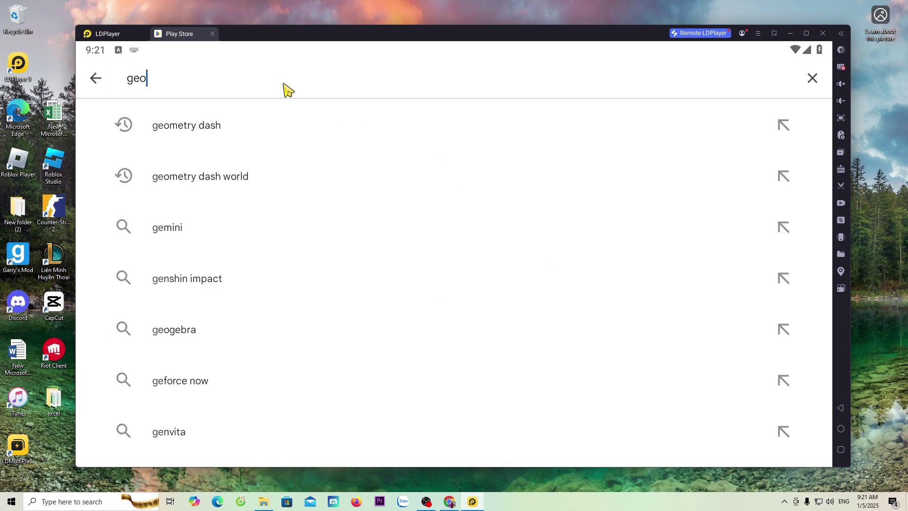
{"action": "type", "text": "m"}
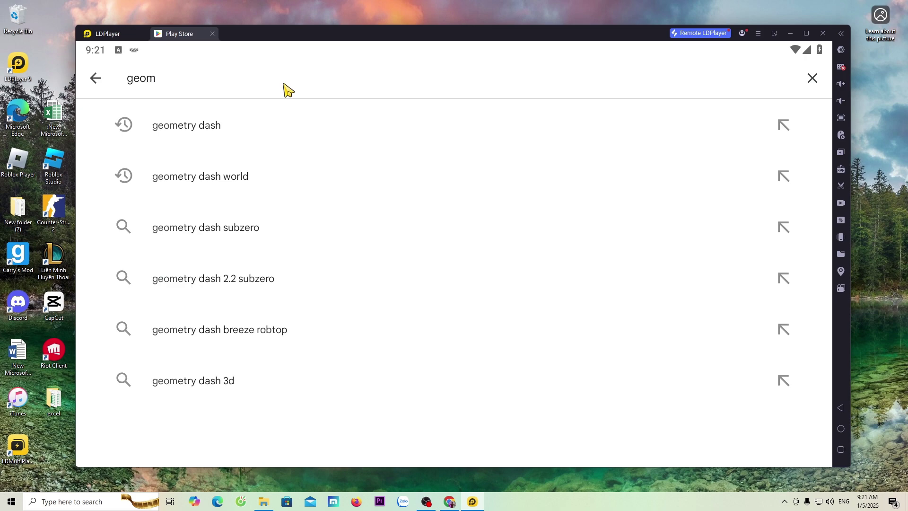
{"action": "left_click", "coordinate": [202, 126]}
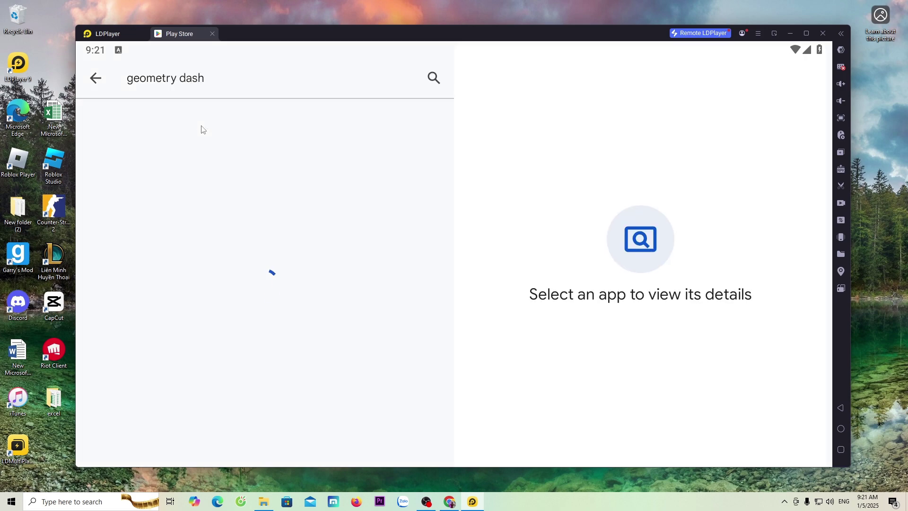
{"action": "scroll", "coordinate": [331, 305], "scroll_direction": "down", "scroll_amount": 4}
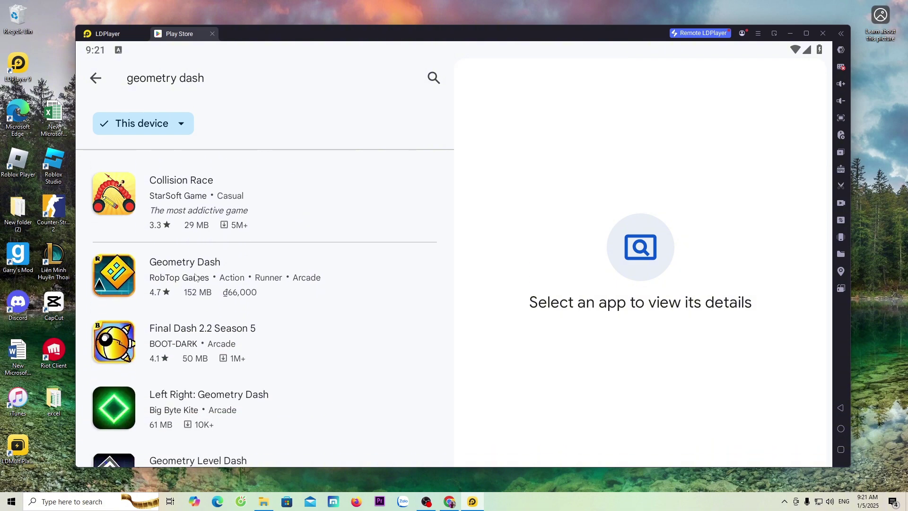
{"action": "left_click", "coordinate": [195, 277]}
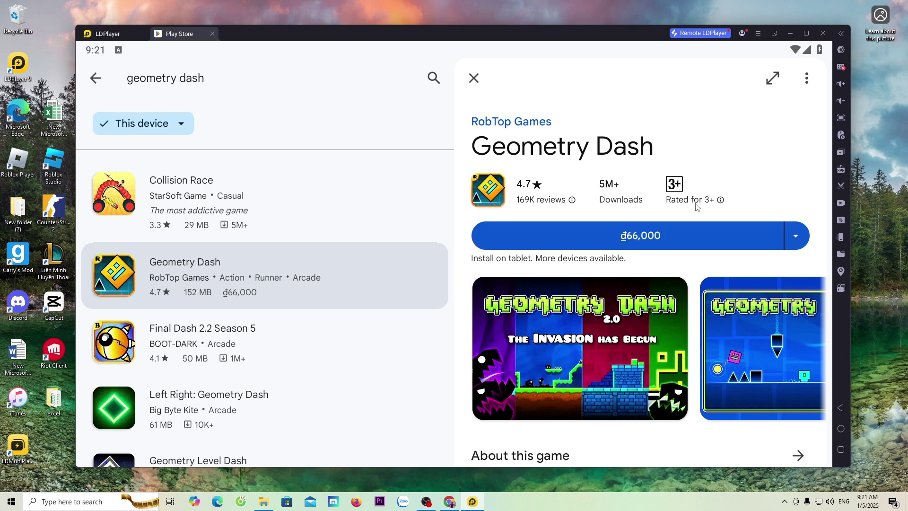
{"action": "left_click", "coordinate": [660, 236]}
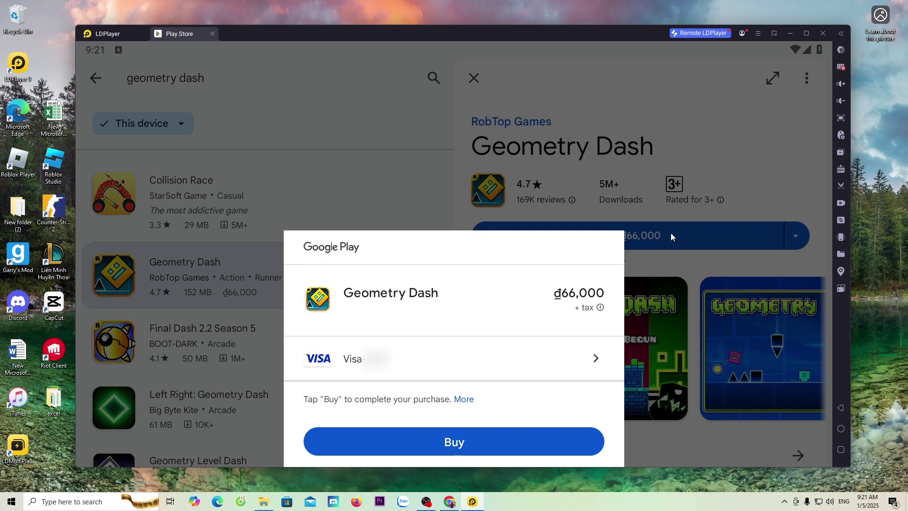
Leave the purchase dialog, install Geometry Dash from its Play Store page and close the Play Store.
{"action": "left_click", "coordinate": [783, 152]}
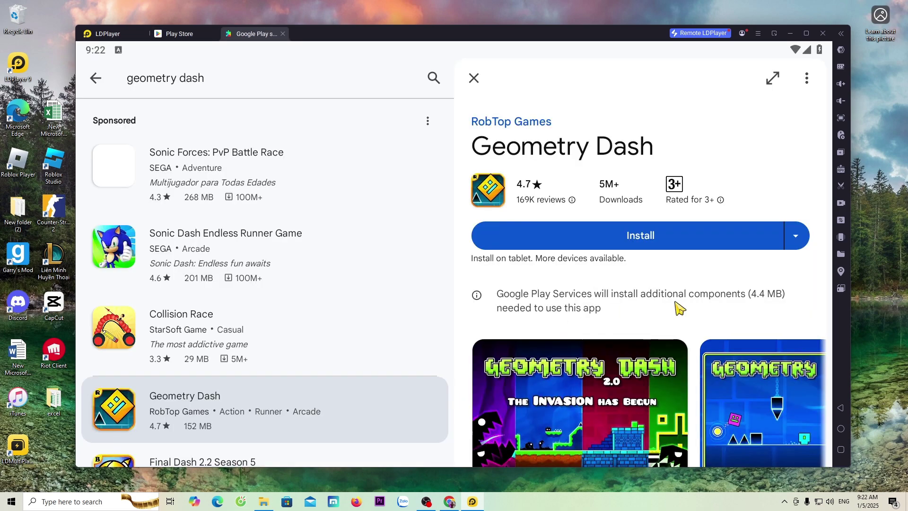
{"action": "left_click", "coordinate": [663, 240]}
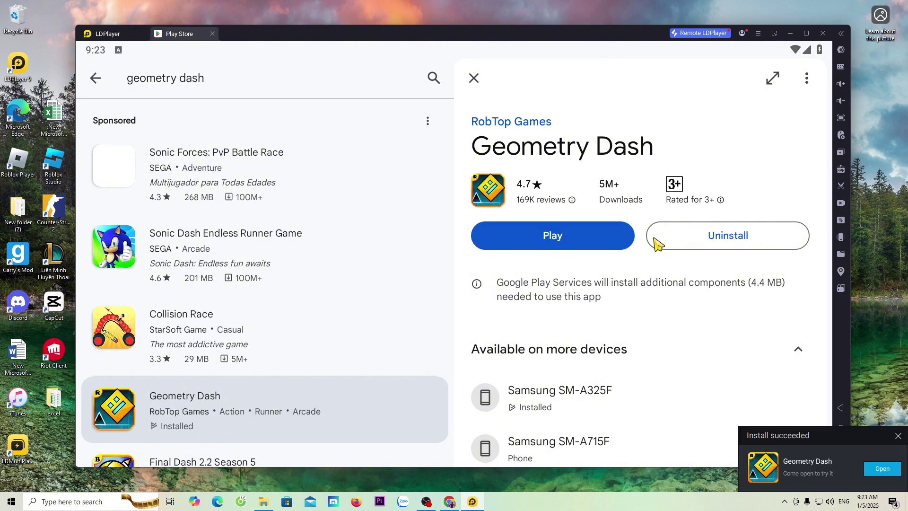
{"action": "left_click", "coordinate": [213, 34]}
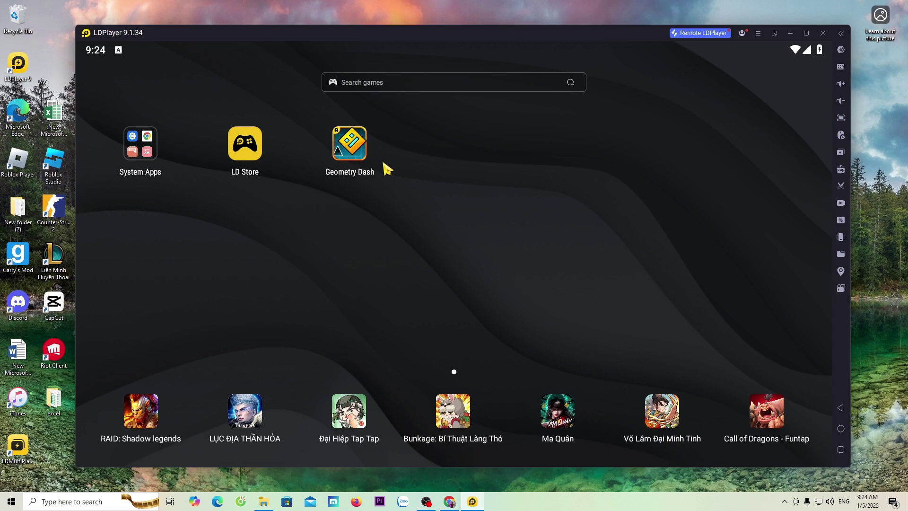
Review the emulator's Display, Advanced and Model settings, and save them.
{"action": "left_click", "coordinate": [757, 34]}
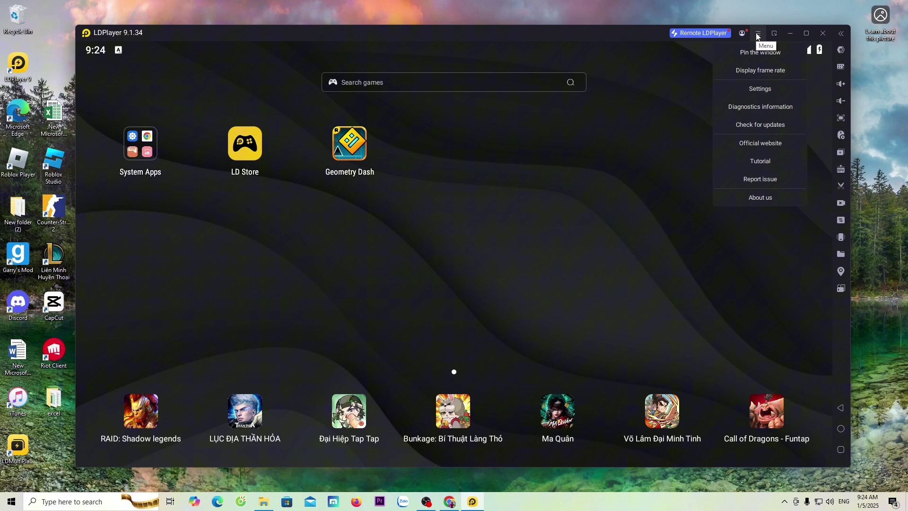
{"action": "left_click", "coordinate": [777, 88]}
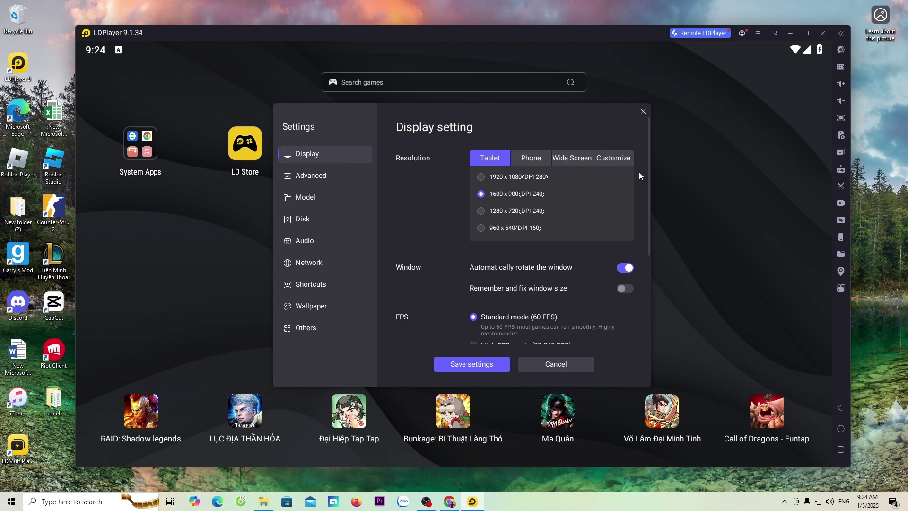
{"action": "left_click_drag", "start_coordinate": [651, 167], "coordinate": [645, 131]}
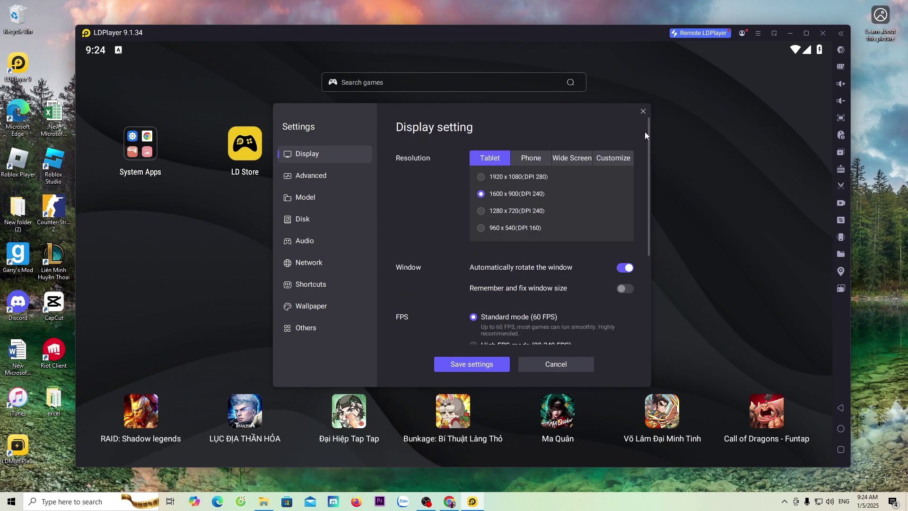
{"action": "left_click", "coordinate": [306, 178]}
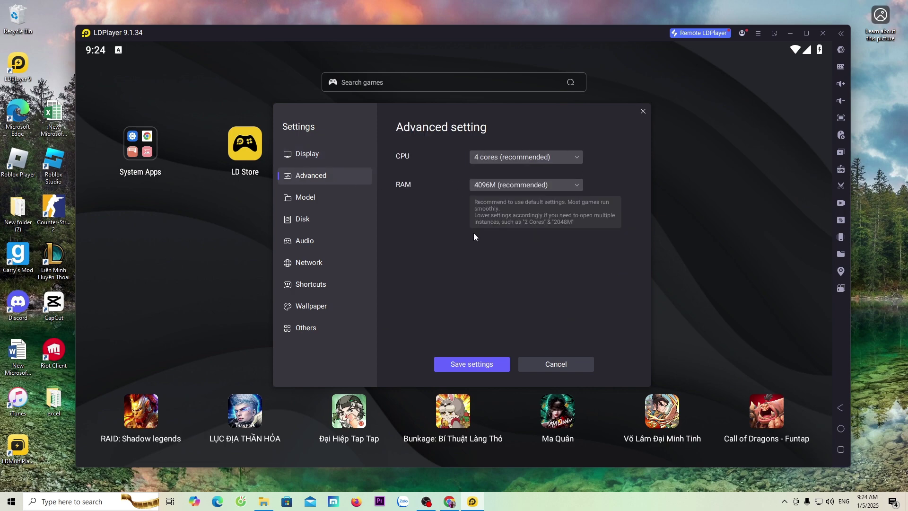
{"action": "left_click", "coordinate": [305, 196]}
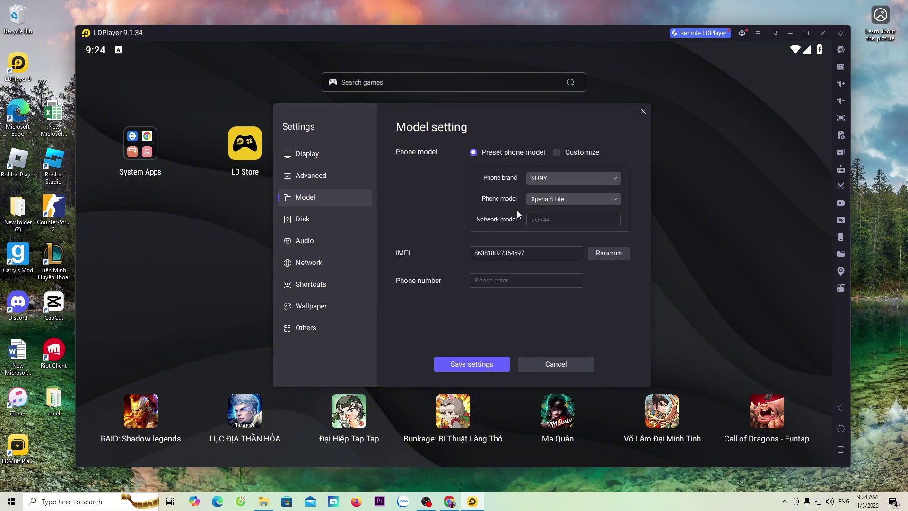
{"action": "left_click", "coordinate": [520, 254]}
{"action": "left_click", "coordinate": [477, 367]}
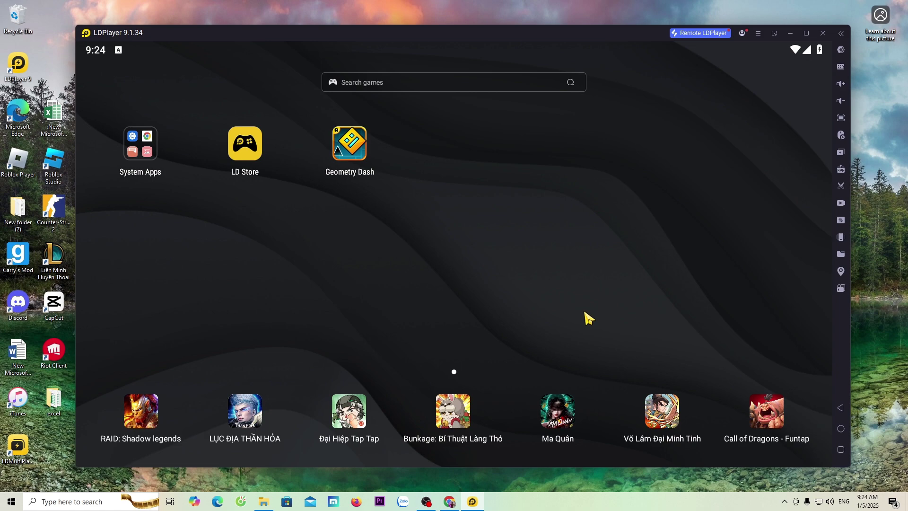
Switch the emulator to full screen and return it to windowed view.
{"action": "key", "text": "F11"}
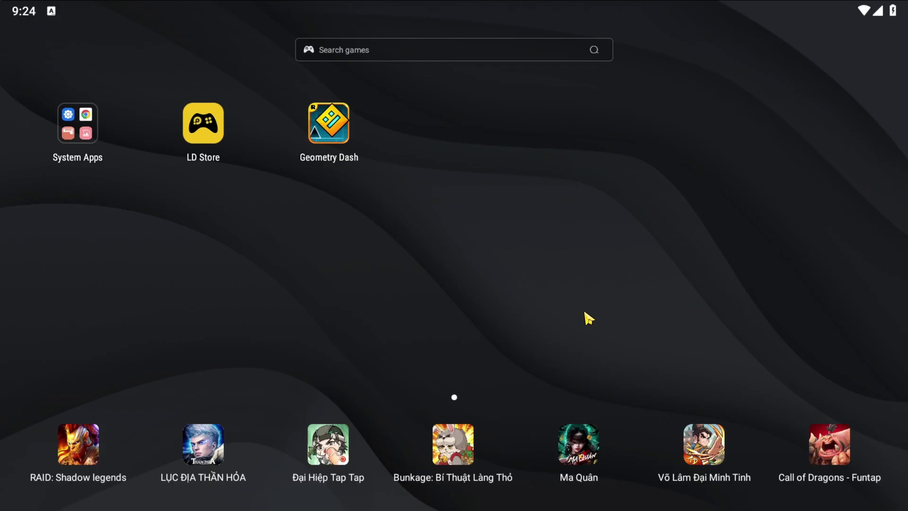
{"action": "key", "text": "F11"}
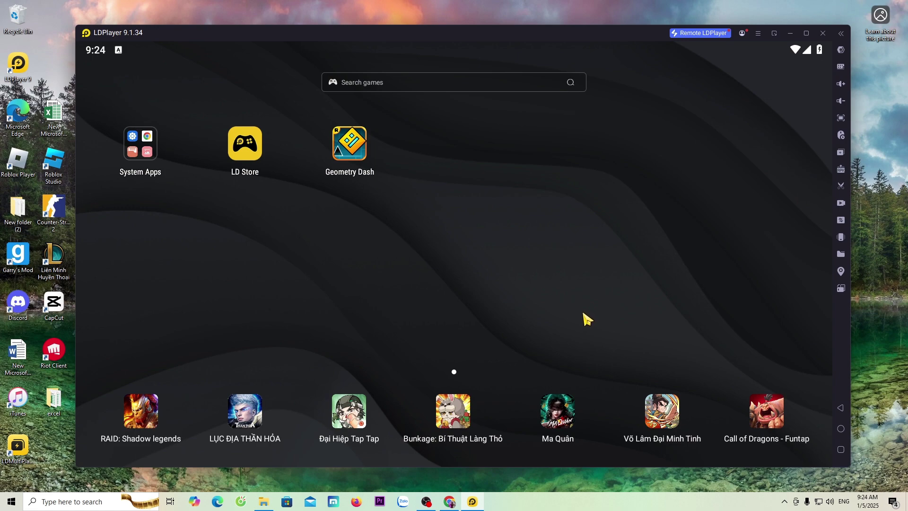
Add a general tap control mapped to Y and a WASD direction pad to the customized keymap, and save it.
{"action": "left_click", "coordinate": [840, 68]}
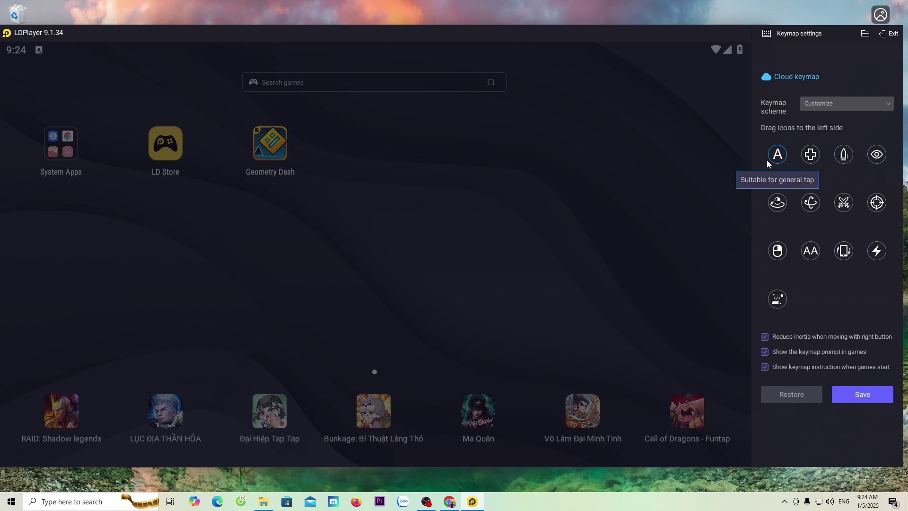
{"action": "left_click_drag", "start_coordinate": [777, 154], "coordinate": [342, 200]}
{"action": "left_click_drag", "start_coordinate": [815, 161], "coordinate": [150, 306]}
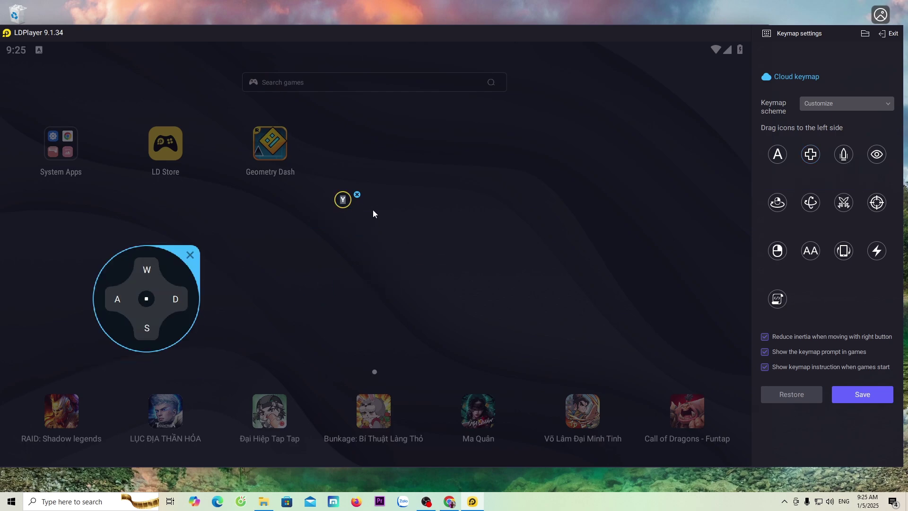
{"action": "left_click", "coordinate": [861, 394]}
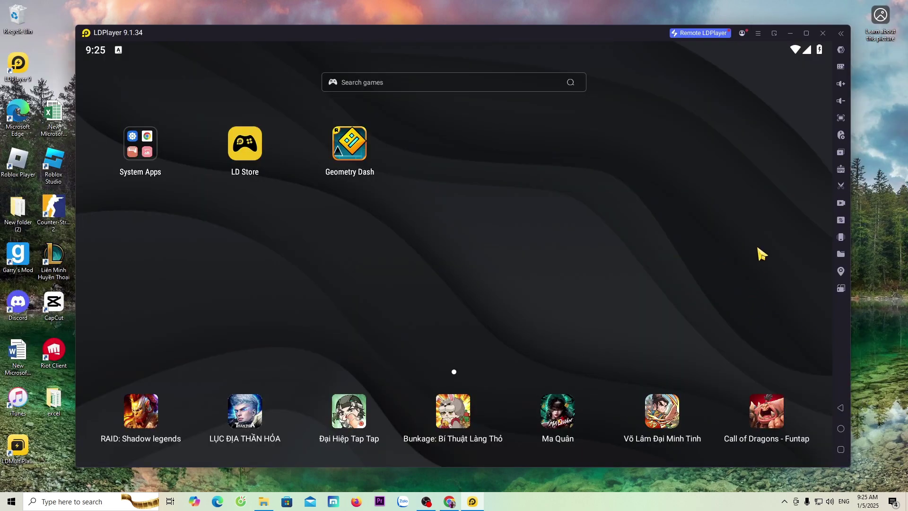
Raise the emulator's volume and toggle its media sound.
{"action": "left_click", "coordinate": [841, 84]}
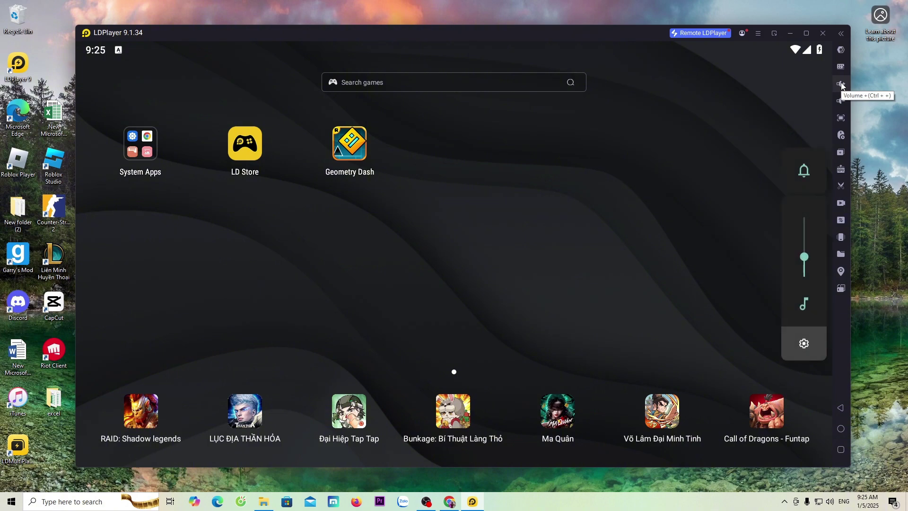
{"action": "left_click", "coordinate": [804, 304]}
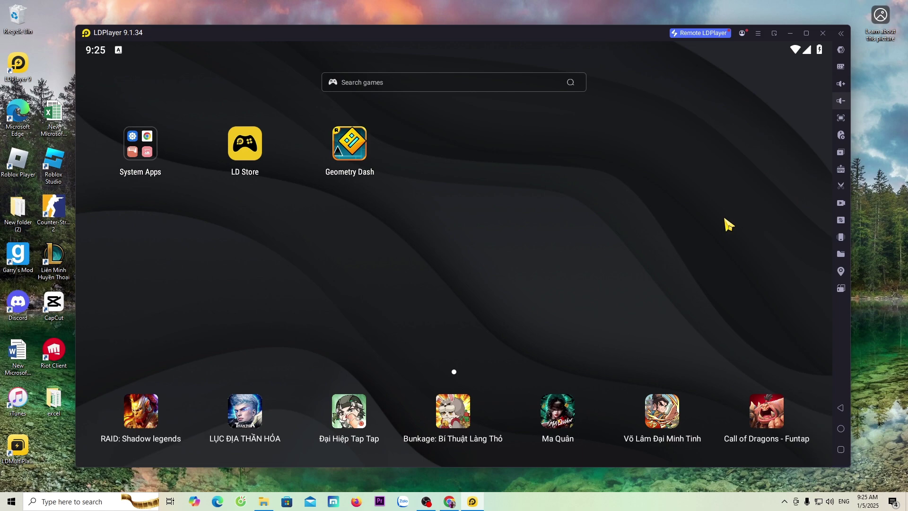
Launch Geometry Dash and play the level, tapping the game area to jump the cube over the spikes.
{"action": "left_click", "coordinate": [363, 154]}
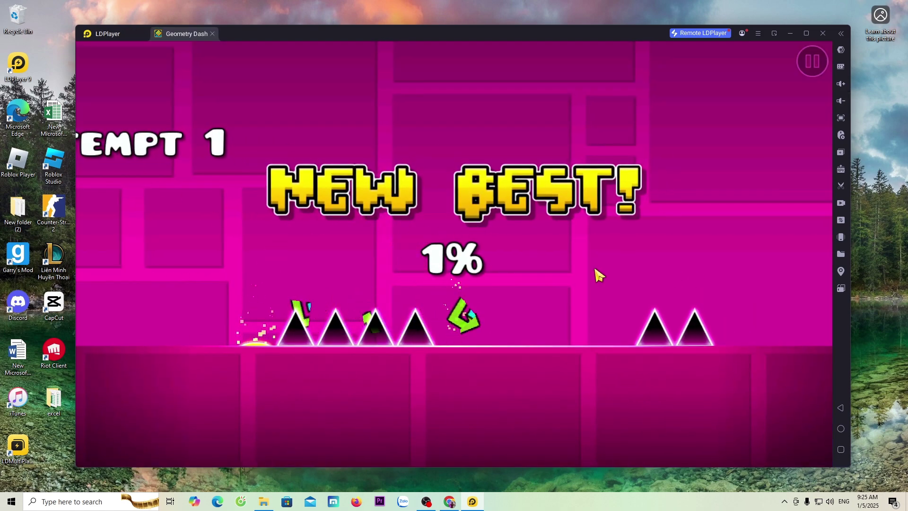
{"action": "left_click", "coordinate": [578, 277]}
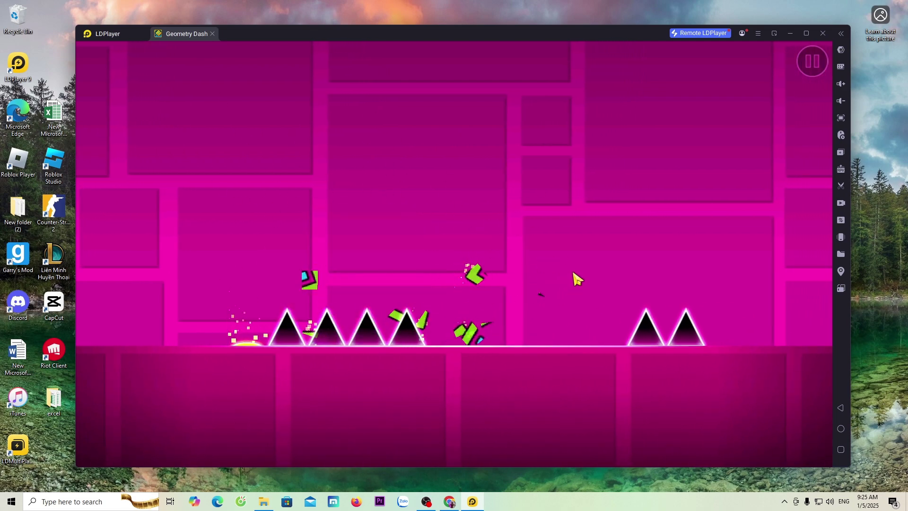
{"action": "left_click", "coordinate": [572, 273]}
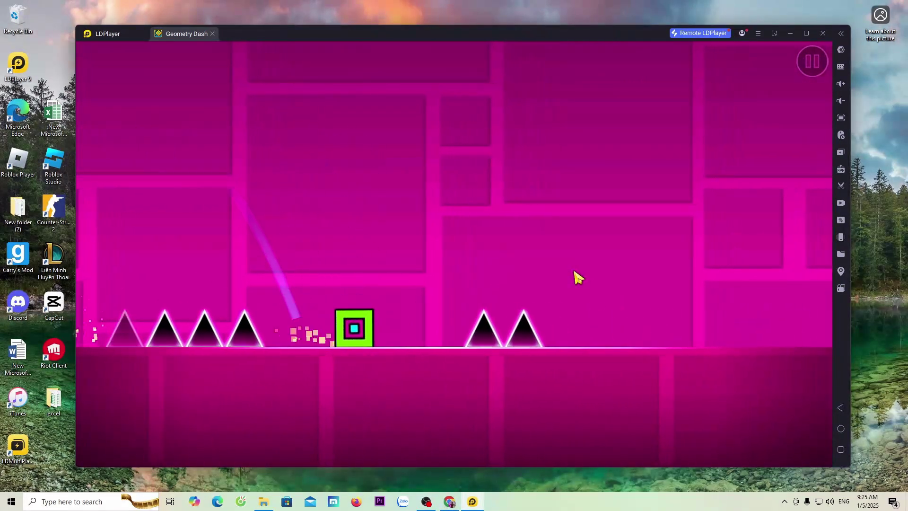
{"action": "left_click", "coordinate": [571, 275]}
{"action": "left_click", "coordinate": [572, 280]}
{"action": "left_click", "coordinate": [573, 279]}
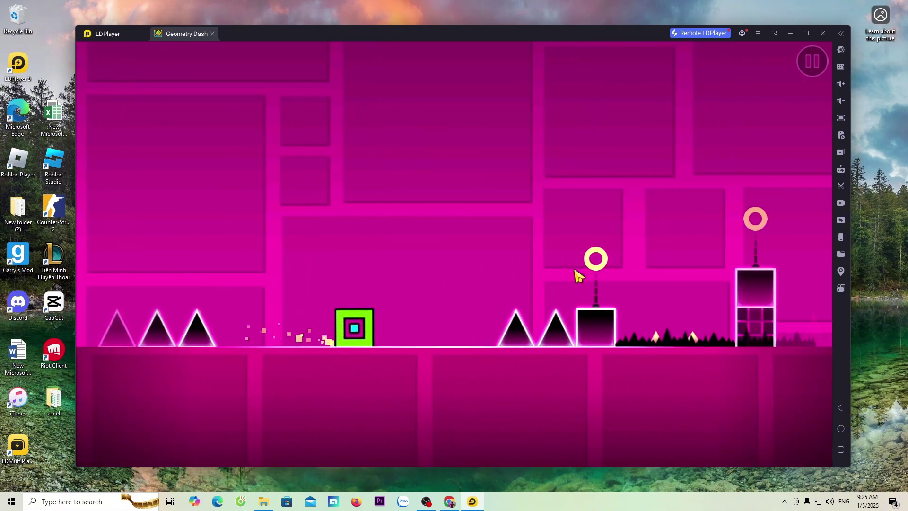
{"action": "left_click", "coordinate": [577, 277]}
{"action": "left_click", "coordinate": [579, 273]}
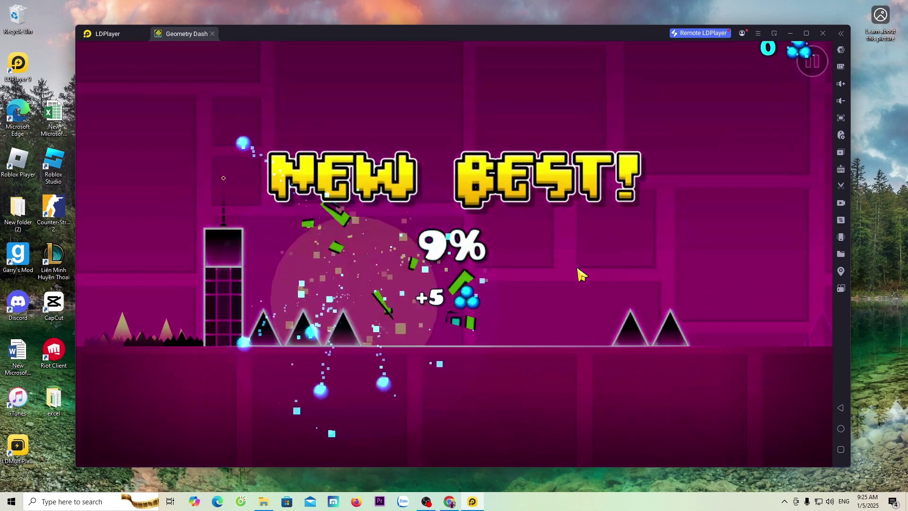
Map Space to a tap on the ground area of the running Geometry Dash level and save the keymap.
{"action": "left_click", "coordinate": [841, 67]}
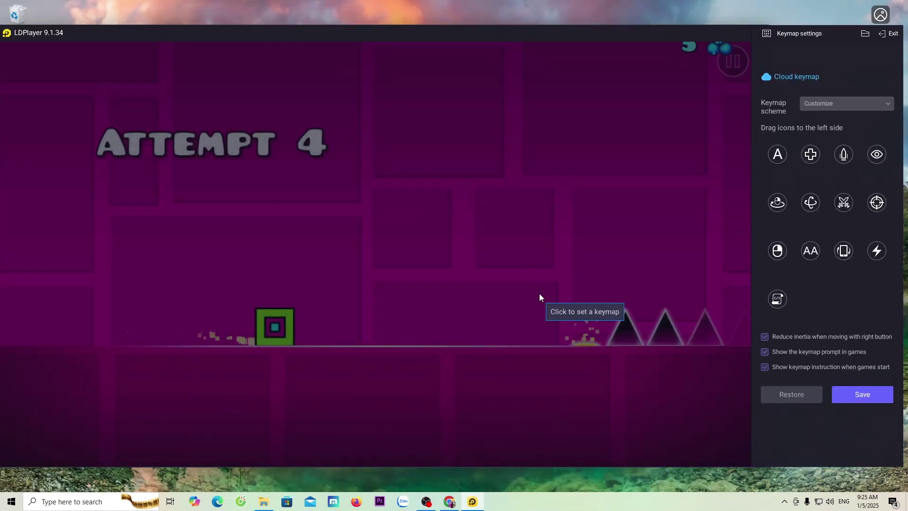
{"action": "left_click", "coordinate": [378, 363]}
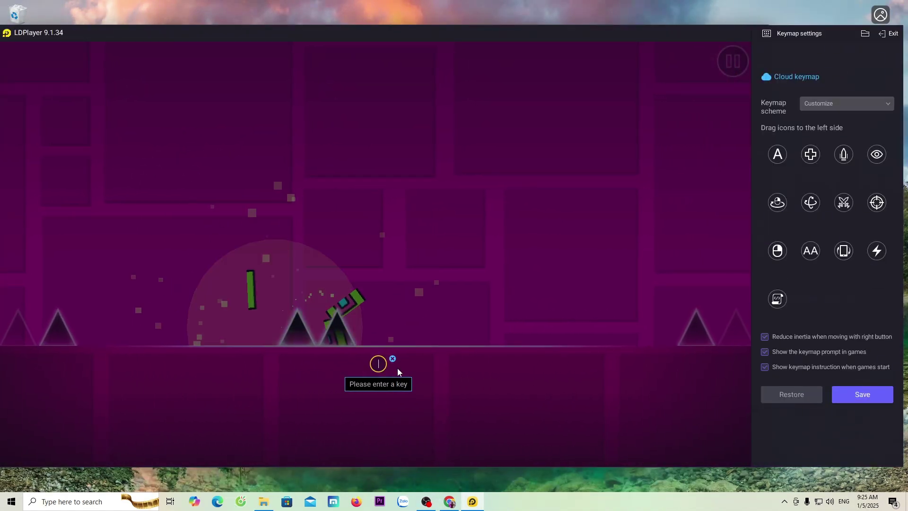
{"action": "key", "text": "space"}
{"action": "left_click", "coordinate": [866, 390]}
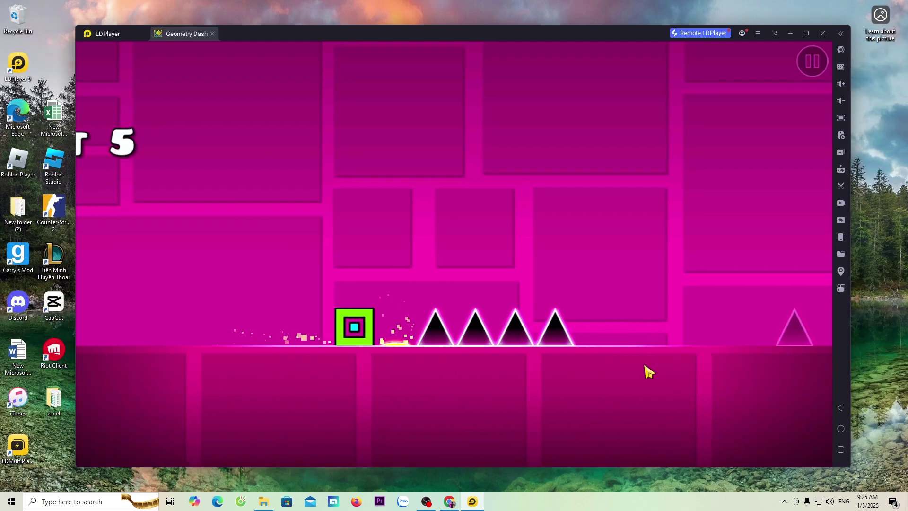
Play the level with the Space mapping, jumping the cube over spikes and blocks through repeated attempts.
{"action": "key", "text": "space"}
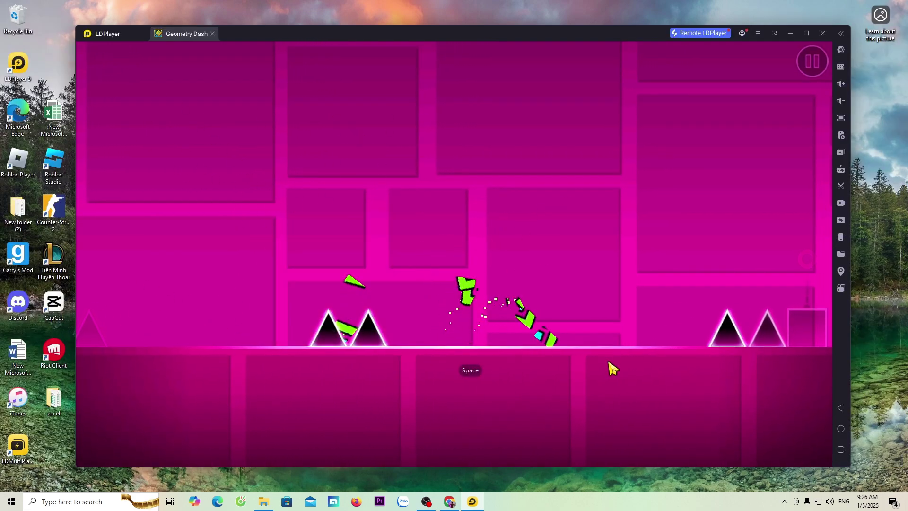
{"action": "key", "text": "space"}
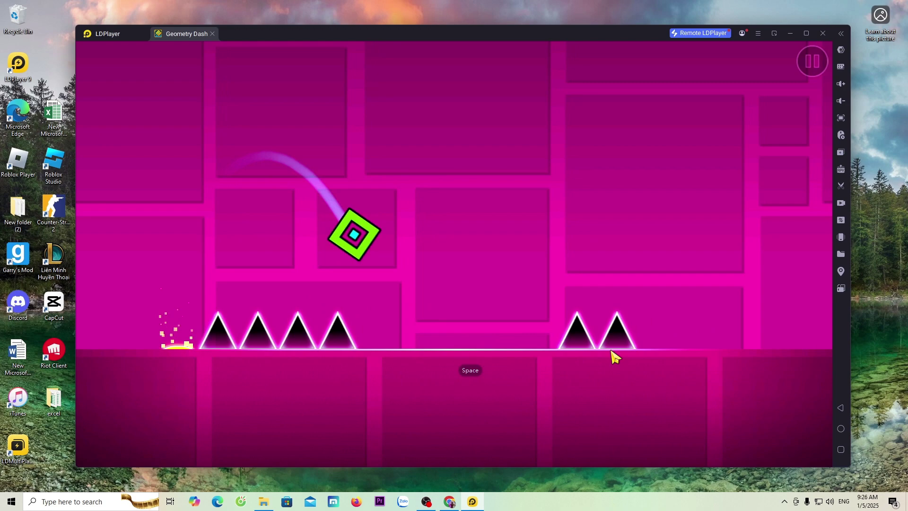
{"action": "key", "text": "space"}
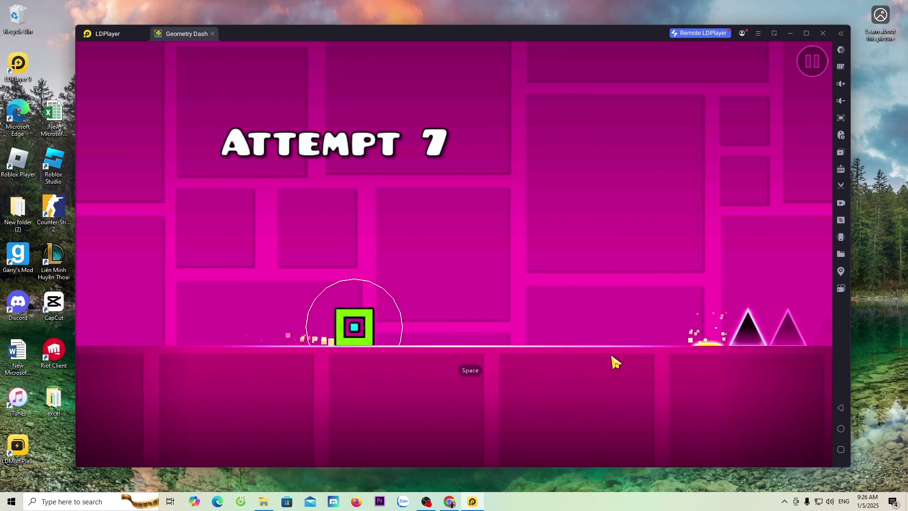
{"action": "key", "text": "space"}
{"action": "key", "text": "space"}
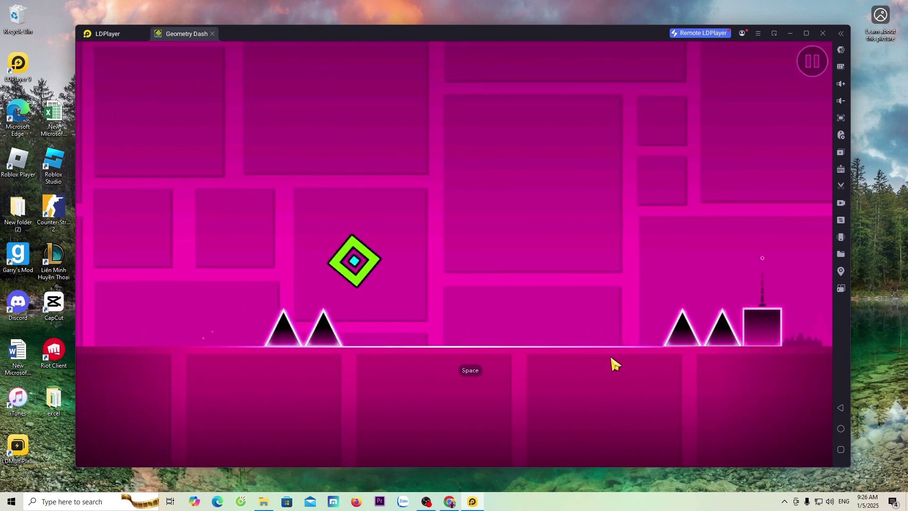
{"action": "key", "text": "space"}
{"action": "key", "text": "space"}
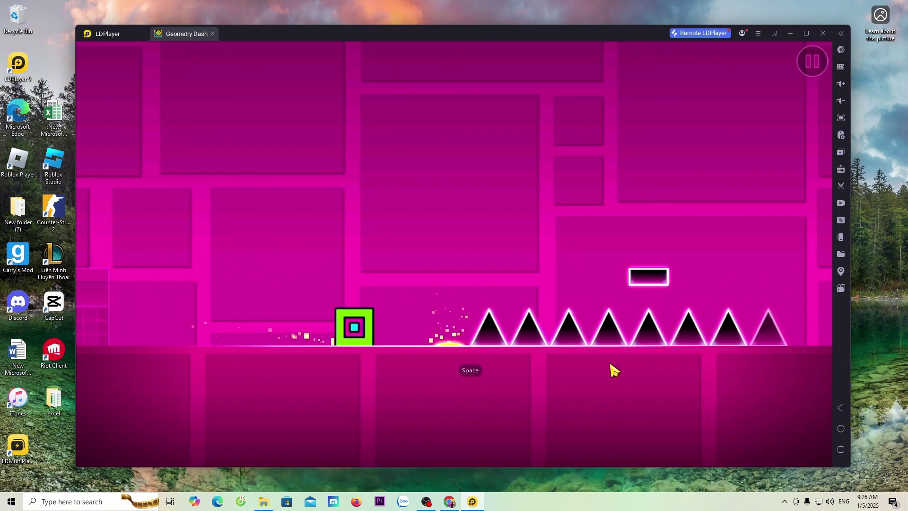
{"action": "key", "text": "space"}
{"action": "key", "text": "space"}
{"action": "key", "text": "space"}
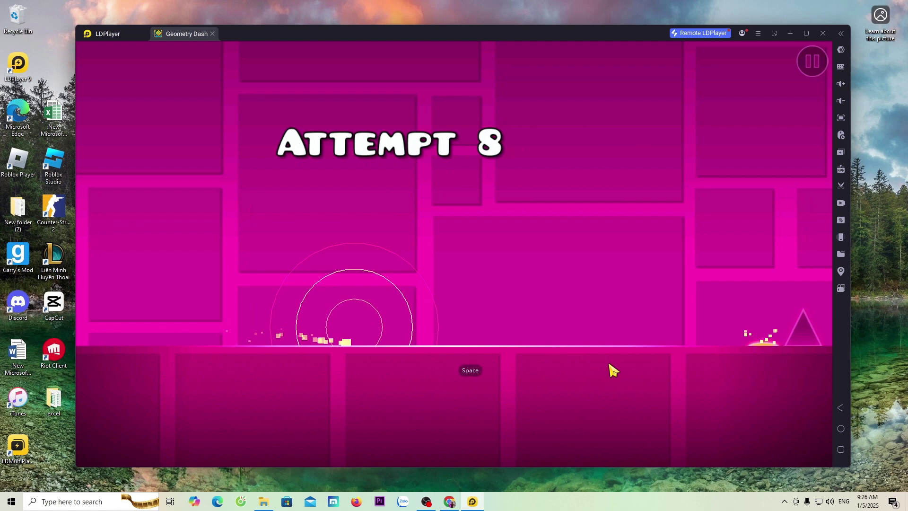
{"action": "key", "text": "space"}
{"action": "key", "text": "space"}
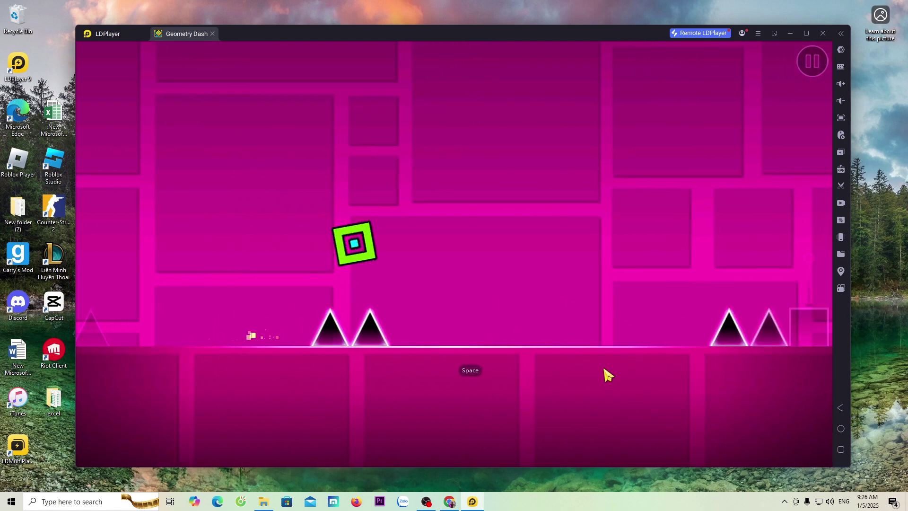
{"action": "key", "text": "space"}
{"action": "key", "text": "space"}
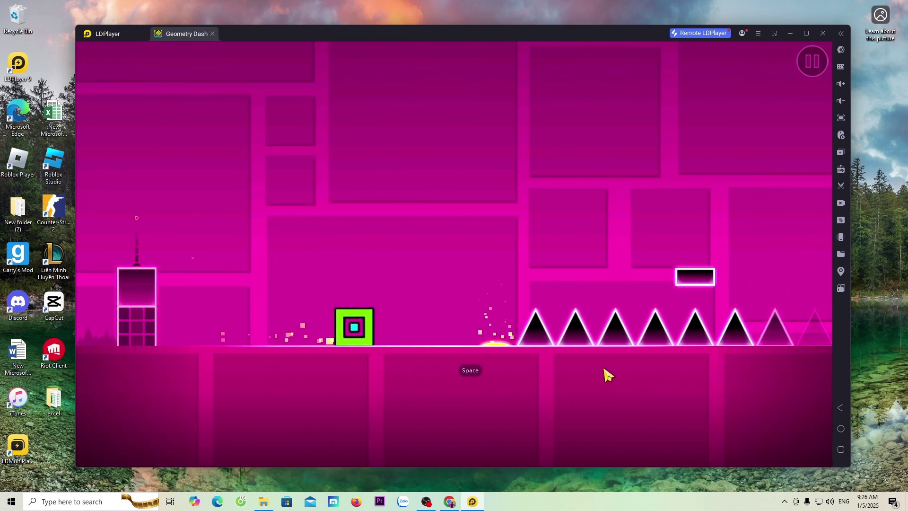
{"action": "key", "text": "space"}
{"action": "key", "text": "space"}
{"action": "key", "text": "space"}
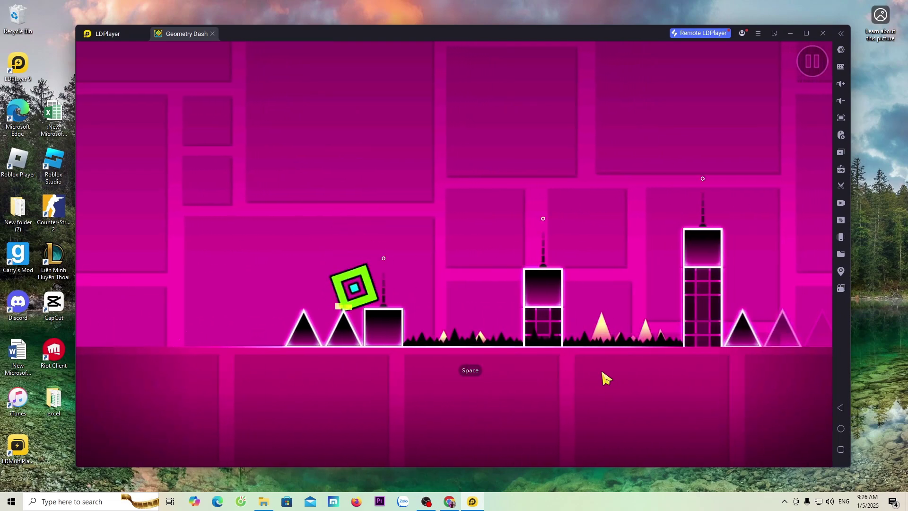
{"action": "key", "text": "space"}
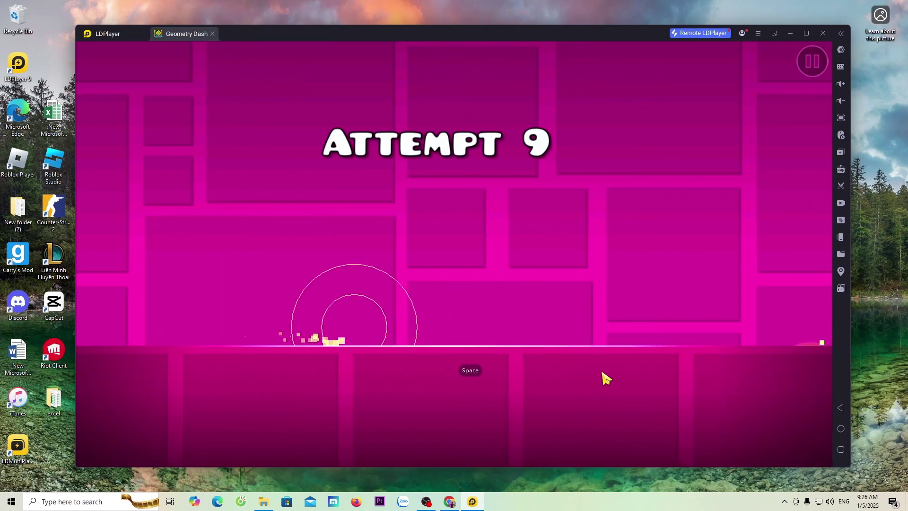
{"action": "key", "text": "space"}
{"action": "key", "text": "space"}
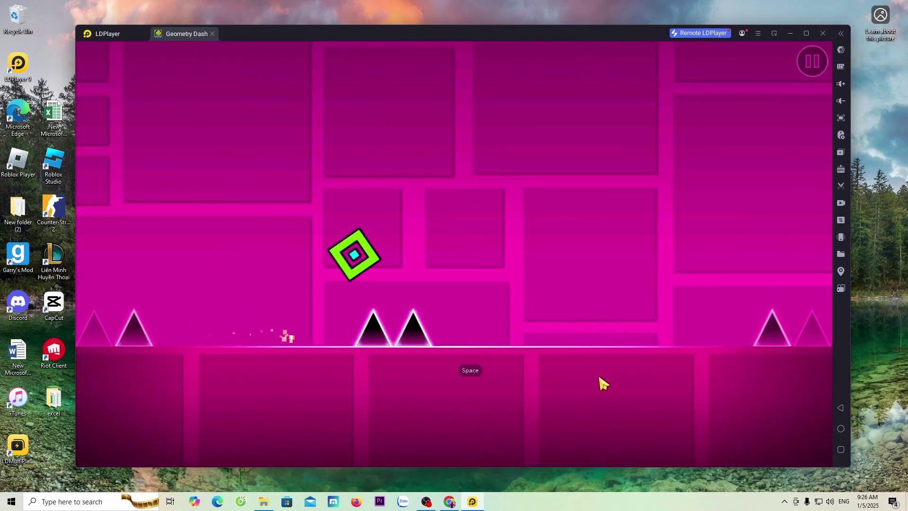
{"action": "key", "text": "space"}
{"action": "key", "text": "space"}
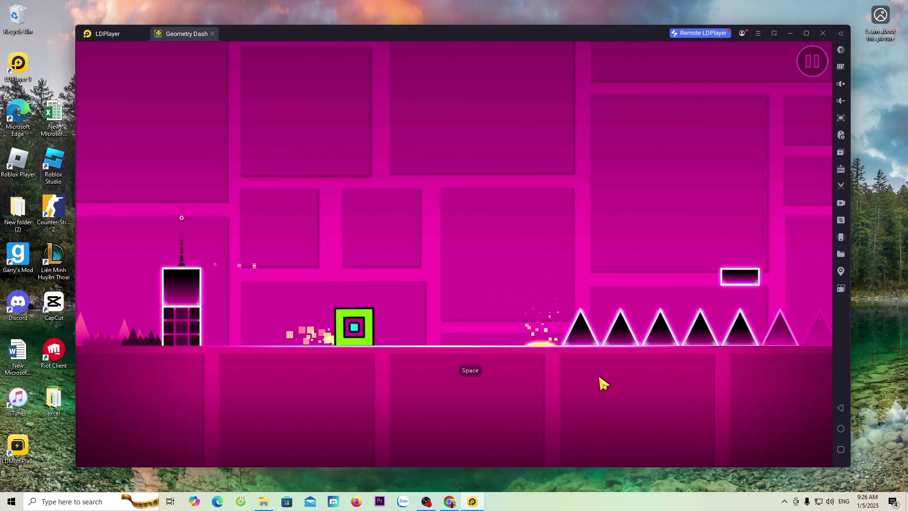